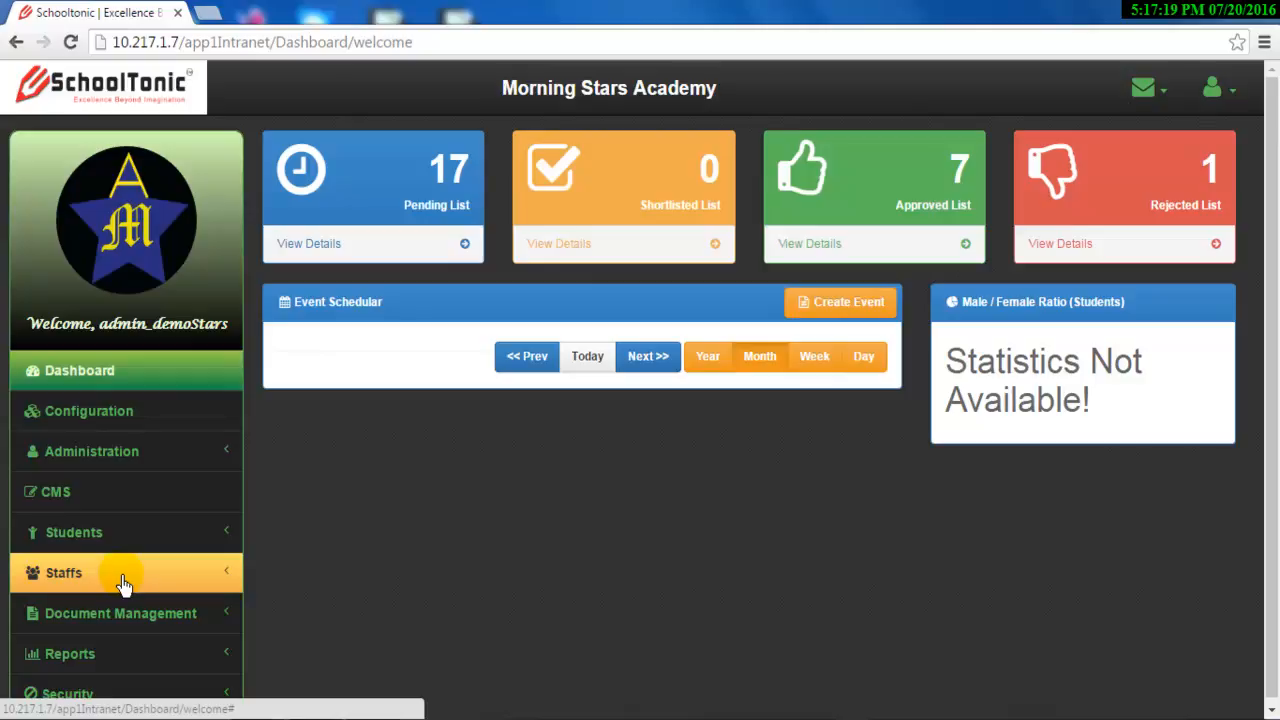
Open Staffs > Employee Information to the empty All Employees list and start a new employee.
left_click(92, 585)
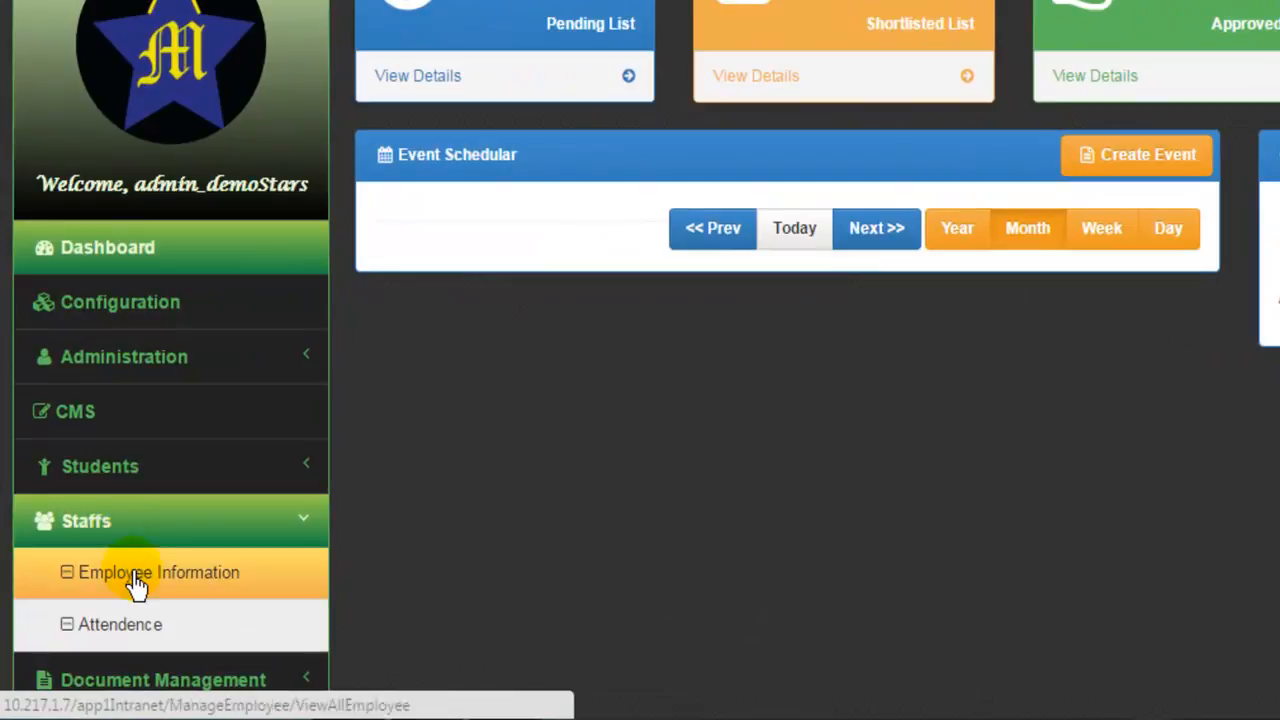
left_click(135, 580)
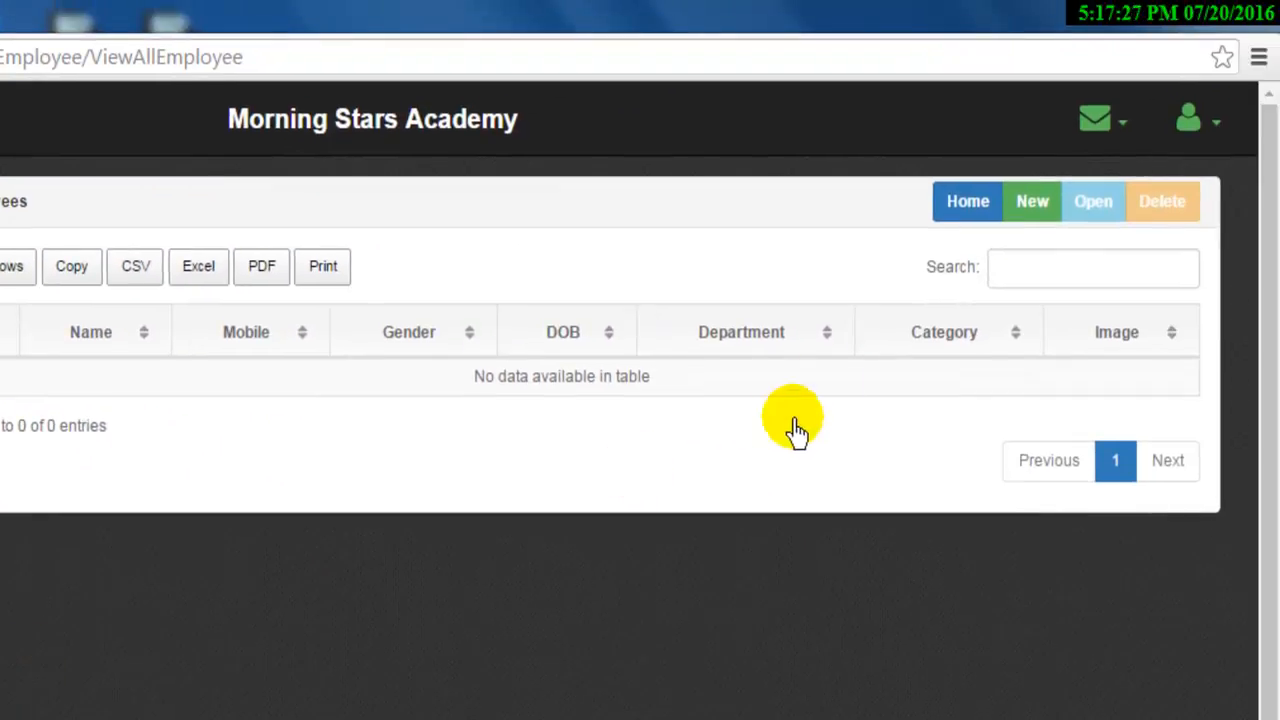
left_click(1033, 212)
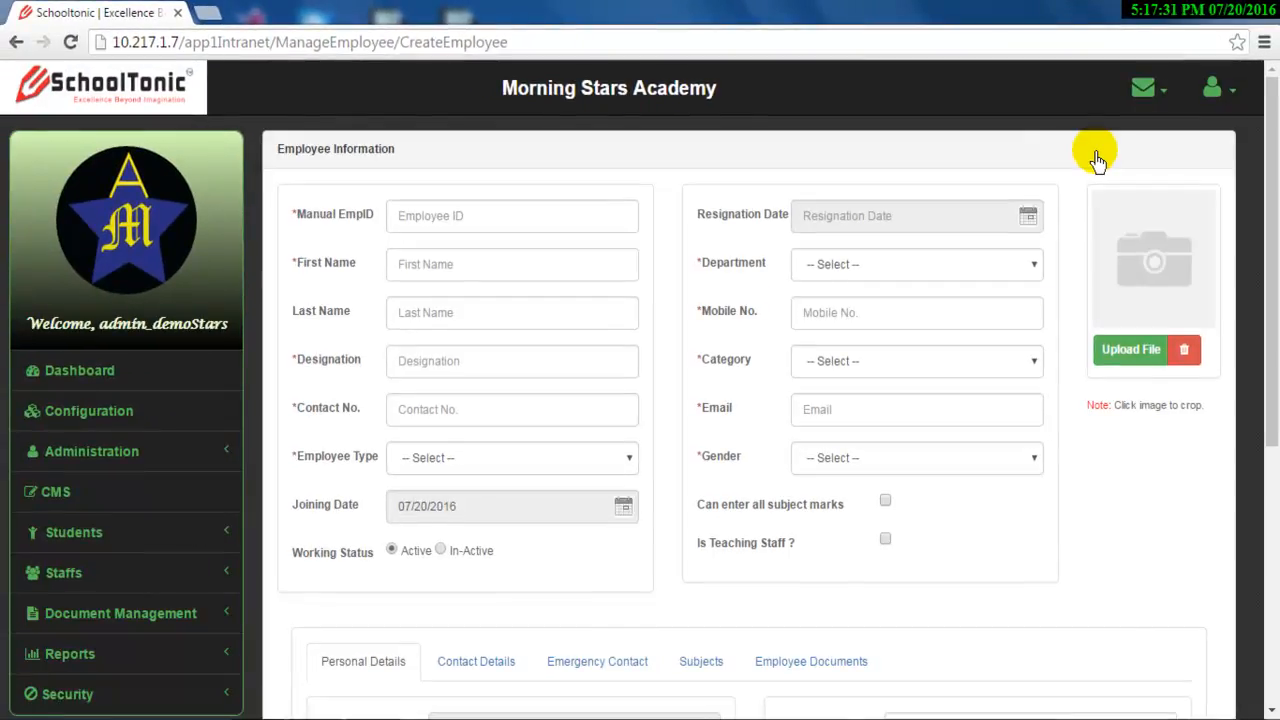
Scroll through the blank Create Employee form down to personal details and back to the top.
scroll(650, 300, "down", 5)
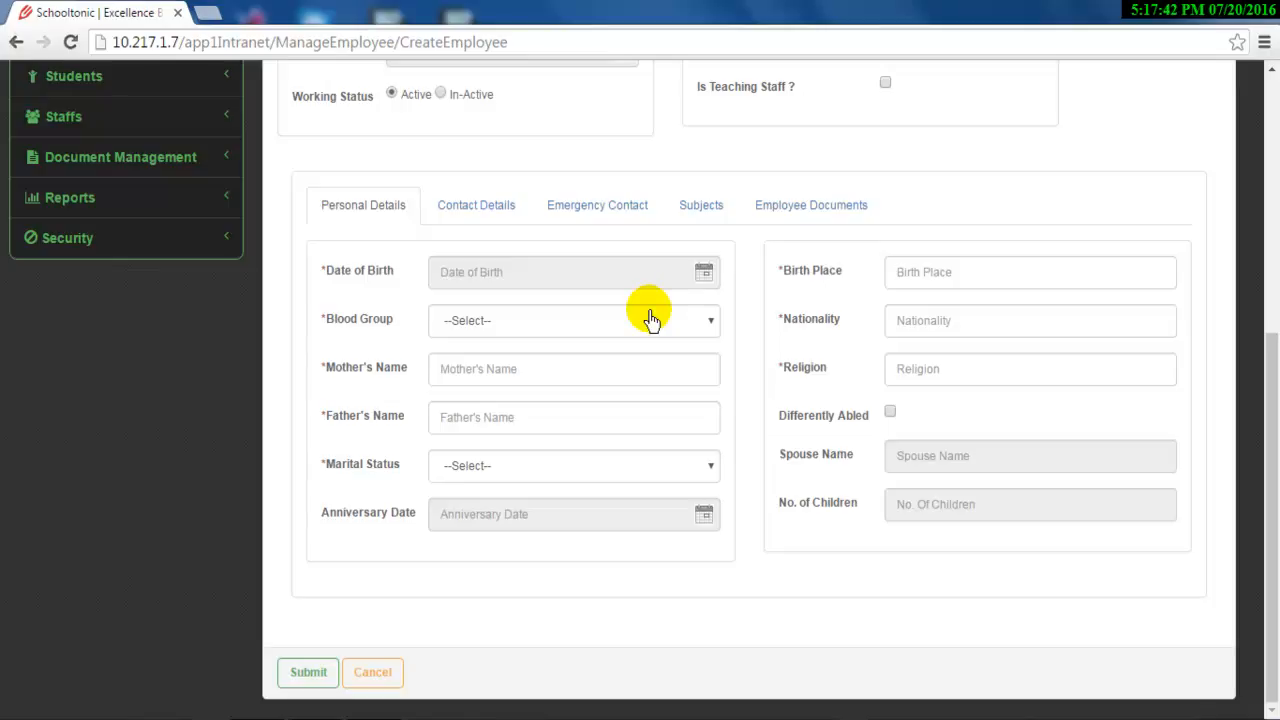
scroll(642, 315, "up", 5)
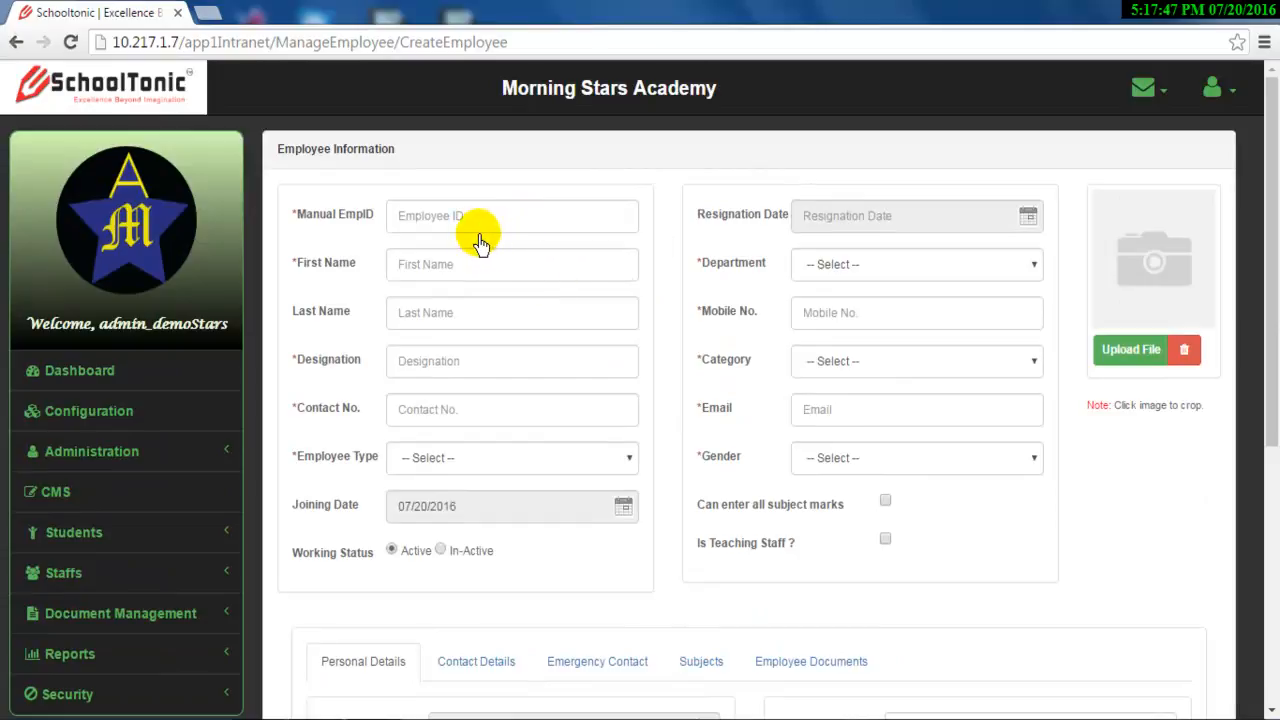
Enter Manual EmpID 110 and the employee's first and last name in uppercase.
left_click(529, 214)
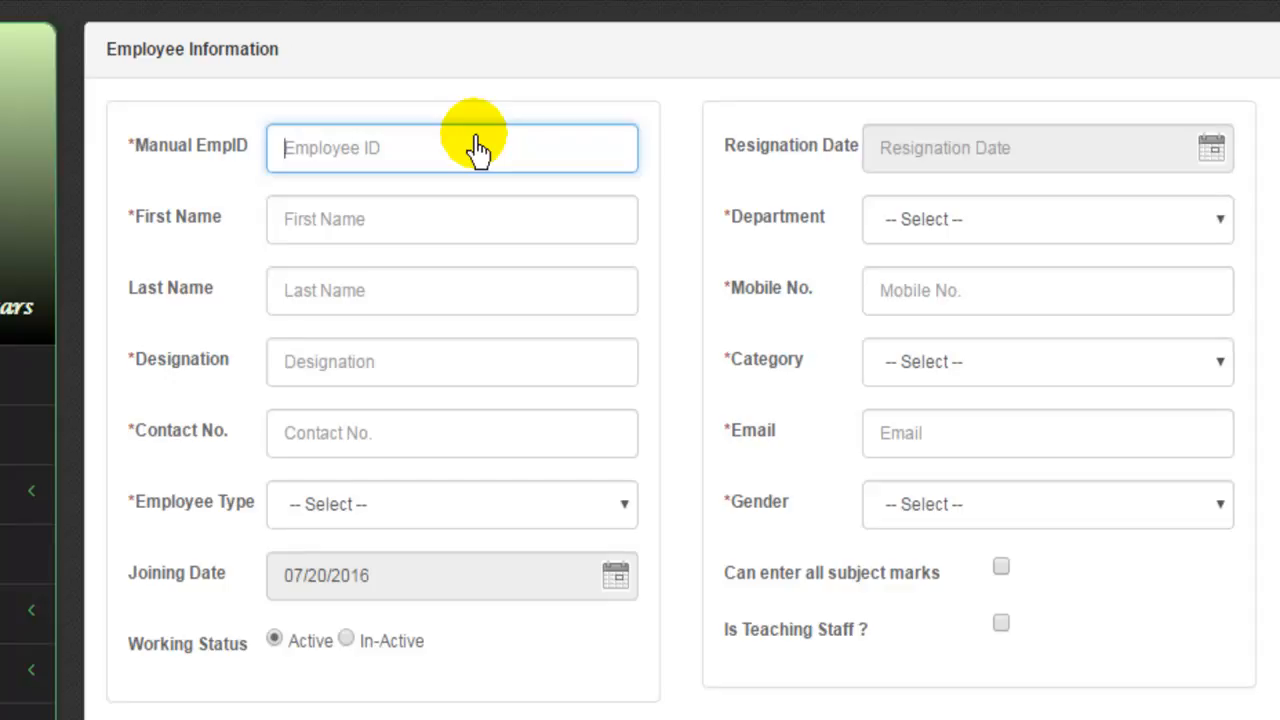
type("110")
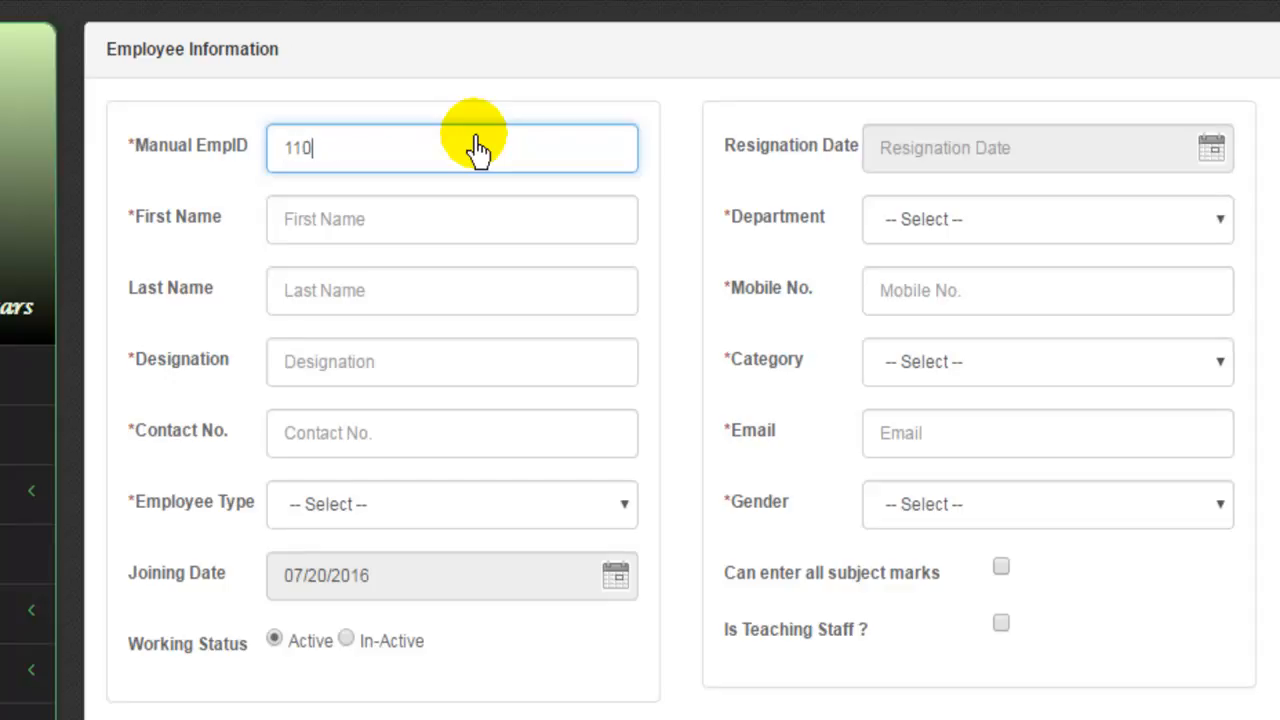
left_click(405, 225)
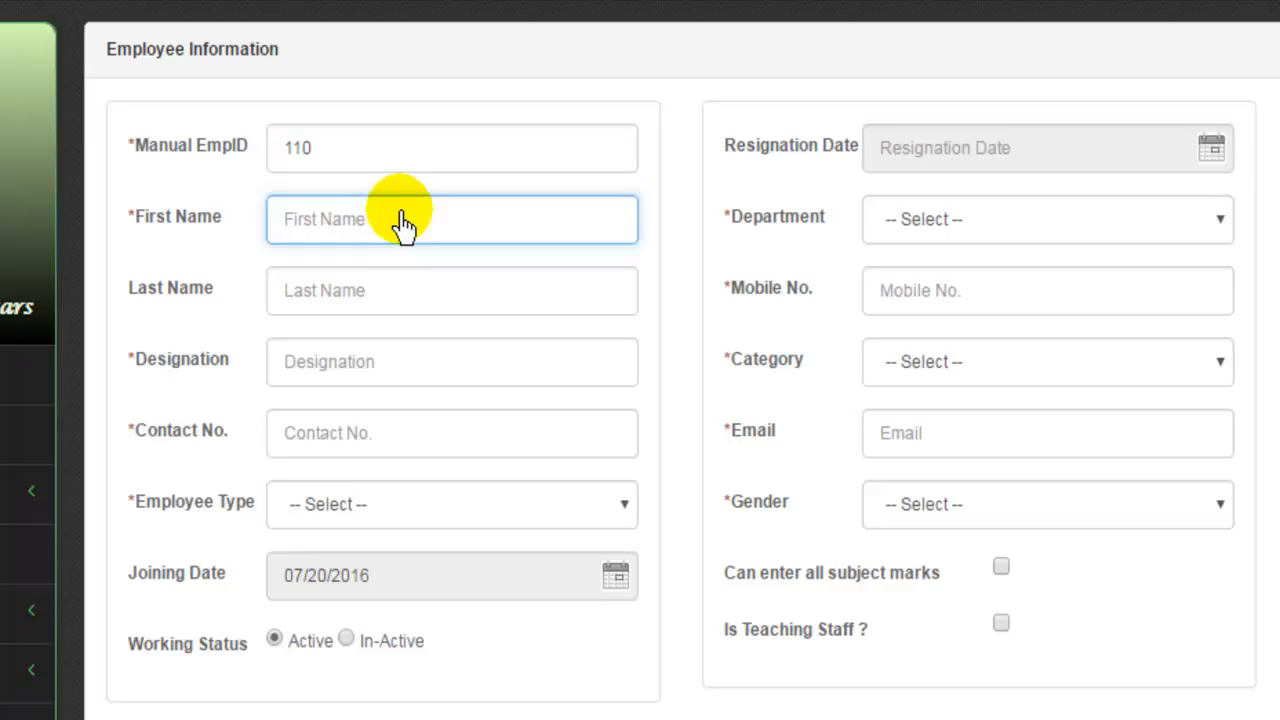
type("ijm")
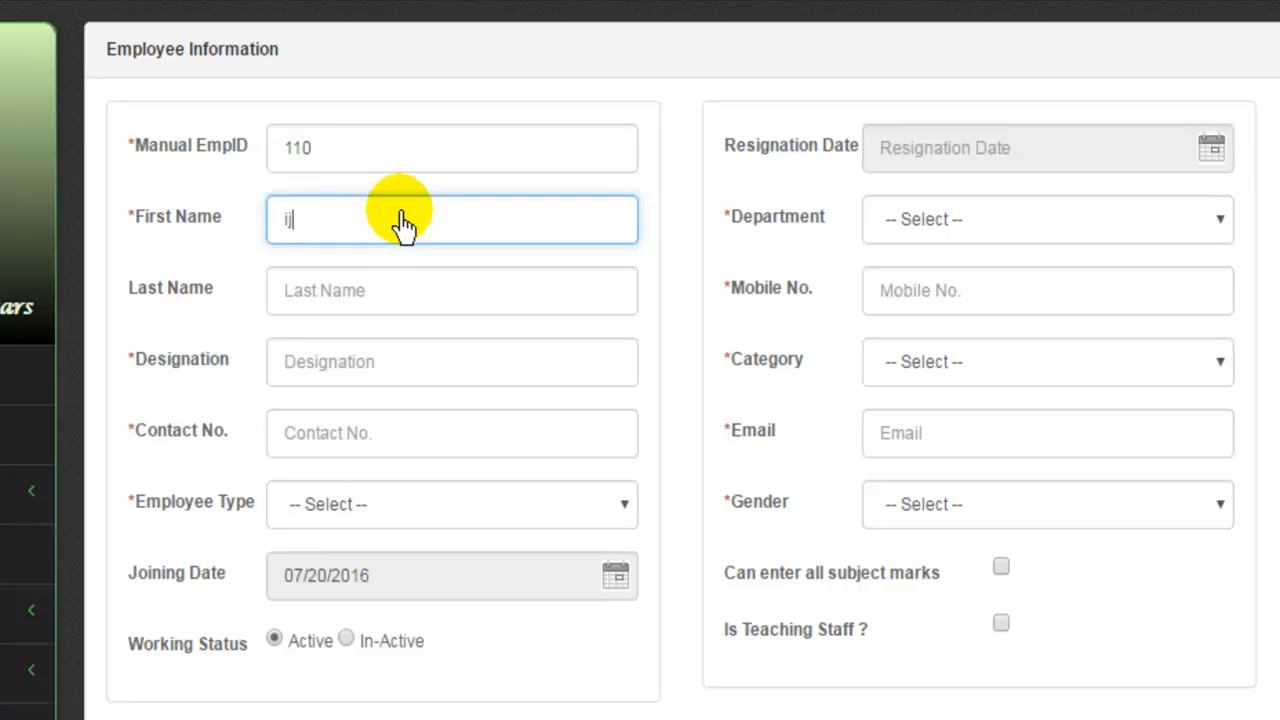
key("BackSpace")
key("BackSpace")
key("BackSpace")
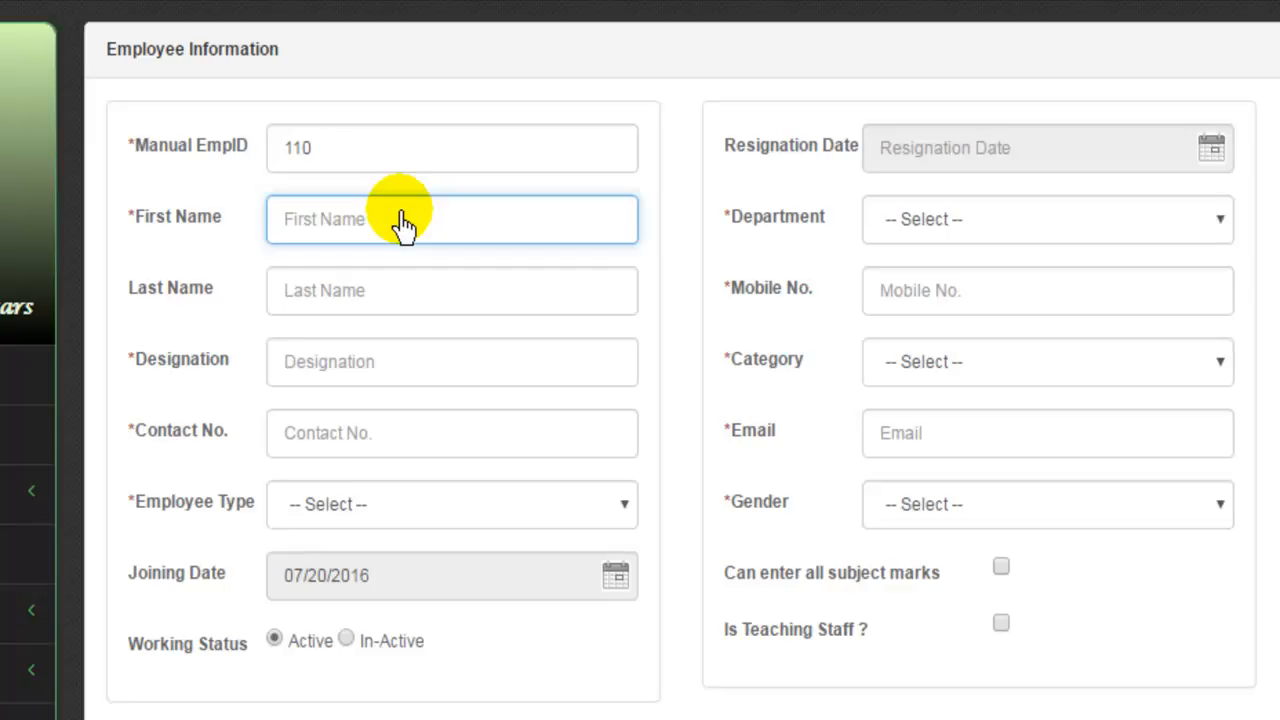
type("IJM")
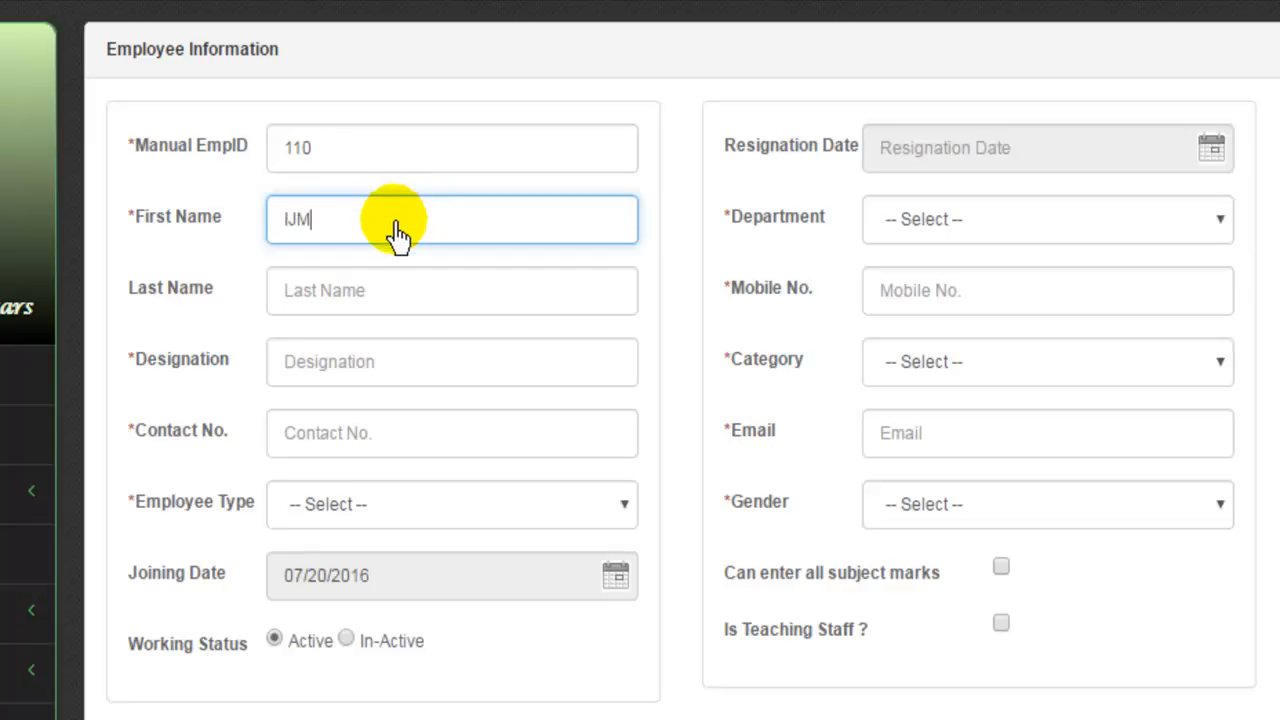
left_click(424, 303)
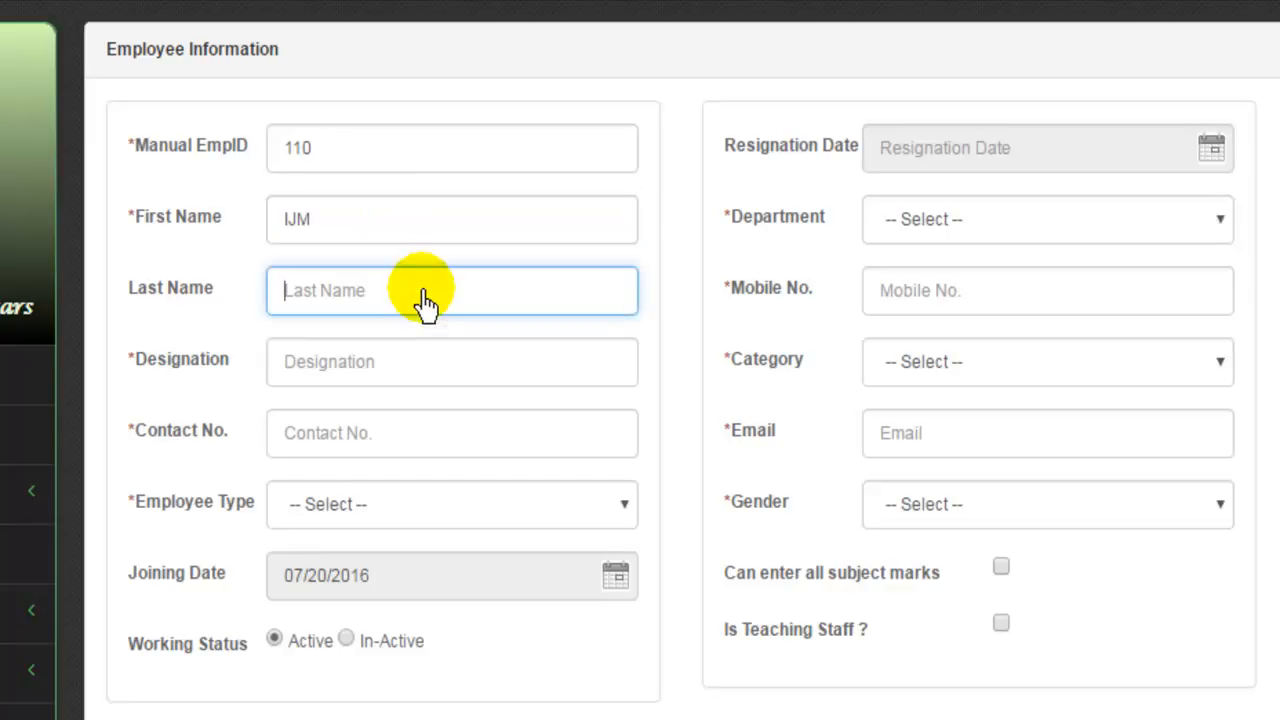
type("TGB")
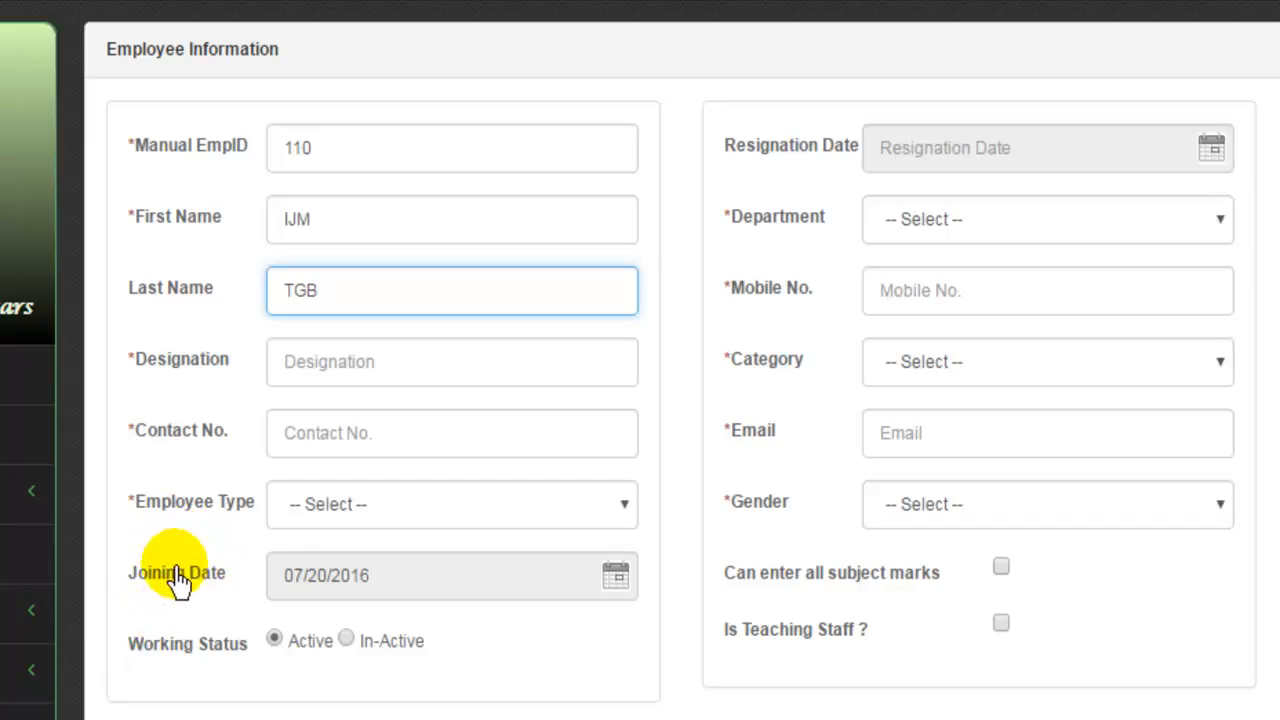
Set the designation to HEAD TEACHER and enter the employee's contact number.
left_click(328, 374)
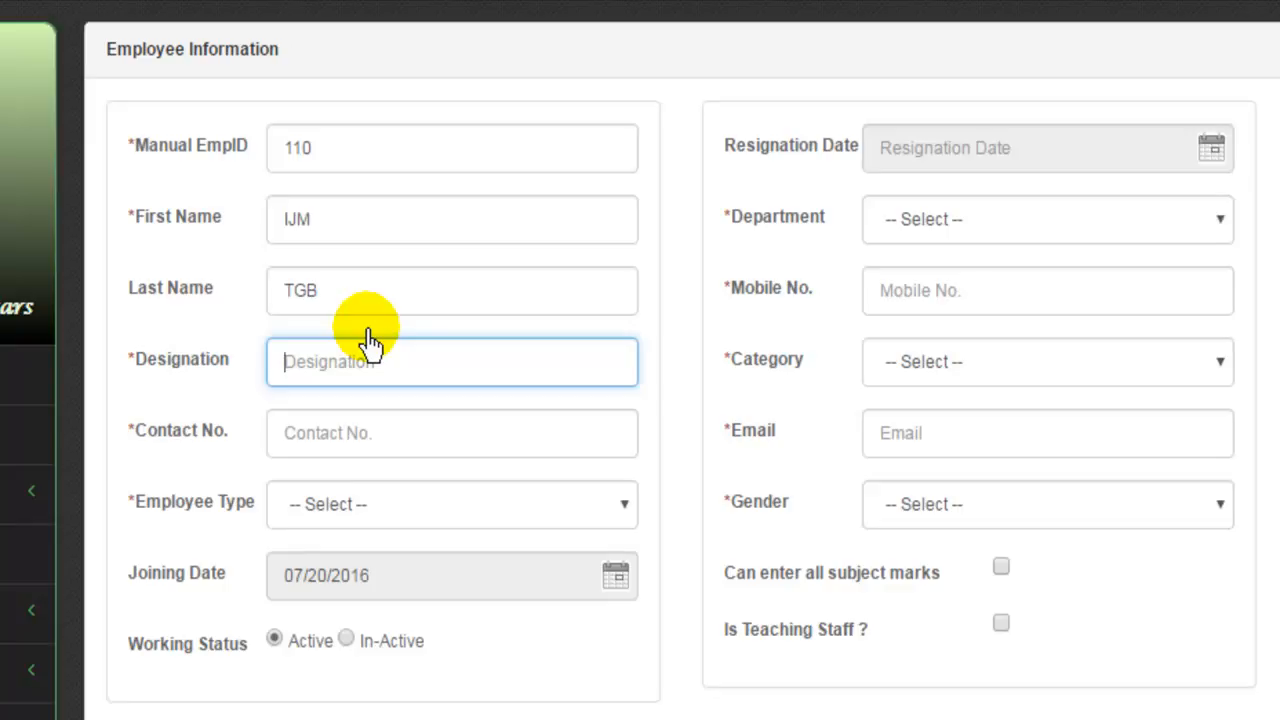
type("HEAD MASTYER")
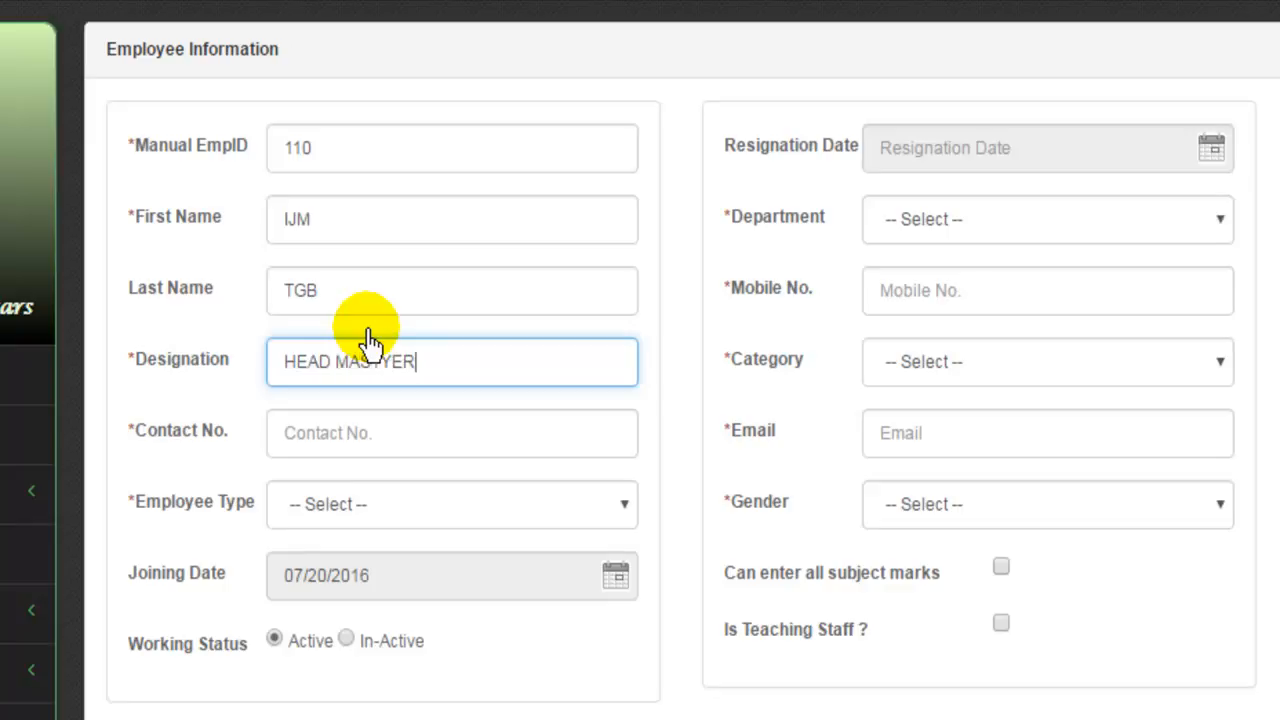
key("BackSpace")
key("BackSpace")
key("BackSpace")
key("BackSpace")
key("BackSpace")
key("BackSpace")
type("TEACHER")
left_click(366, 444)
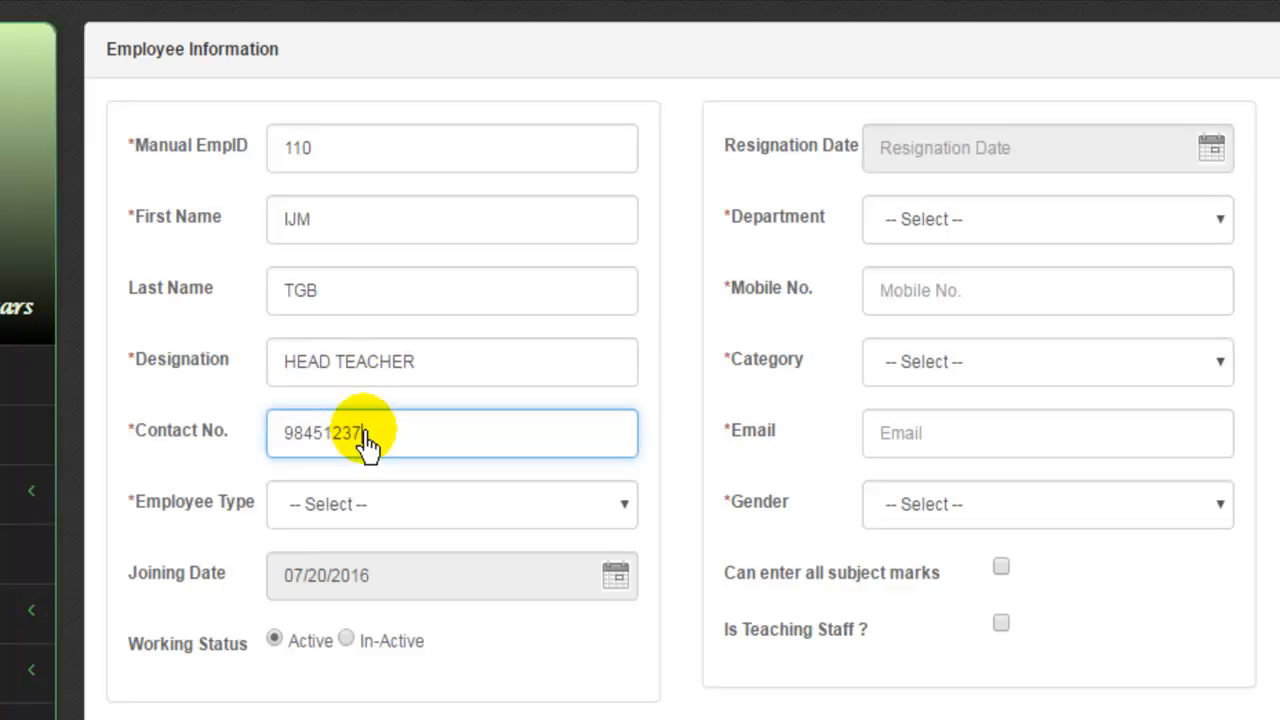
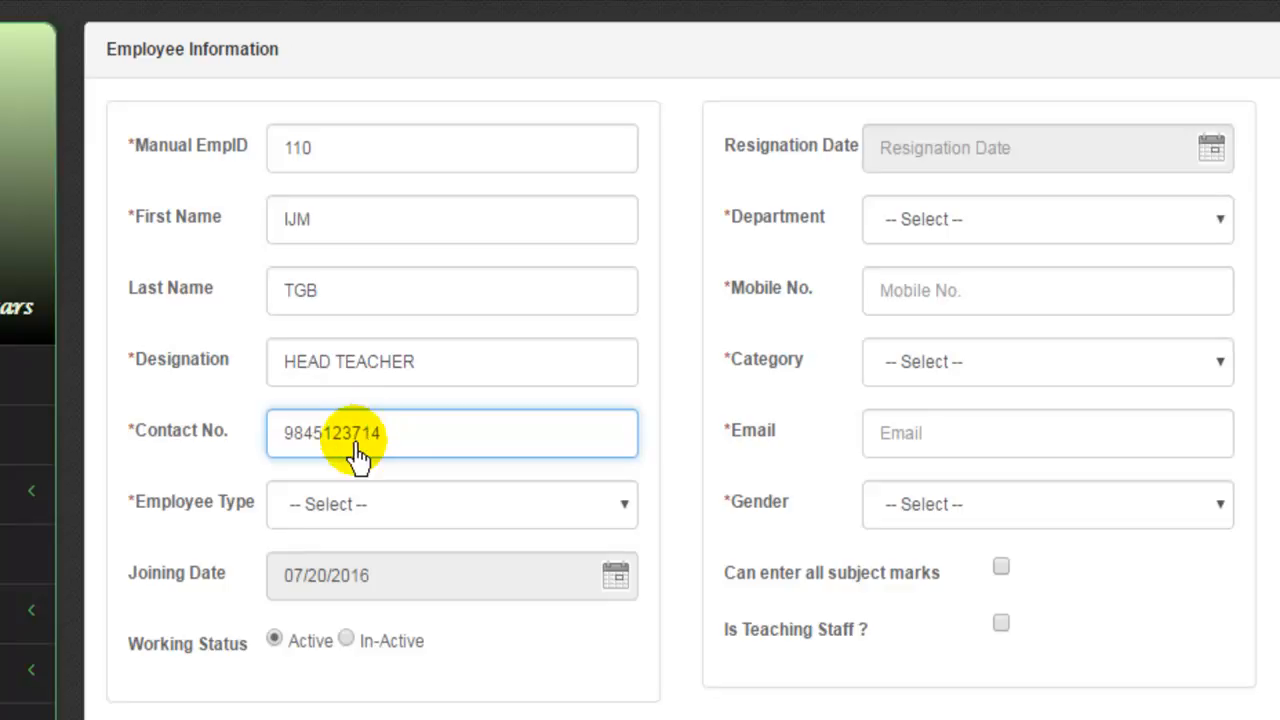
Make the employee type Permanent with a joining date of 01/11/2016.
left_click(366, 508)
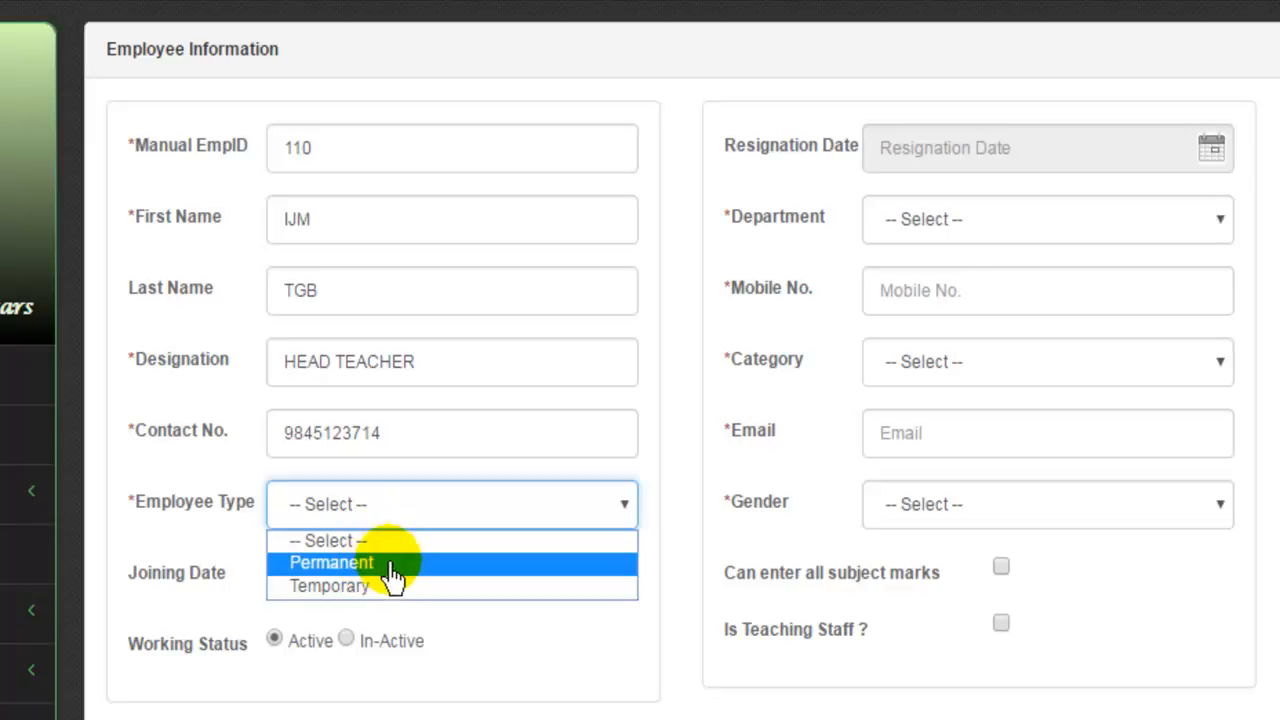
left_click(400, 567)
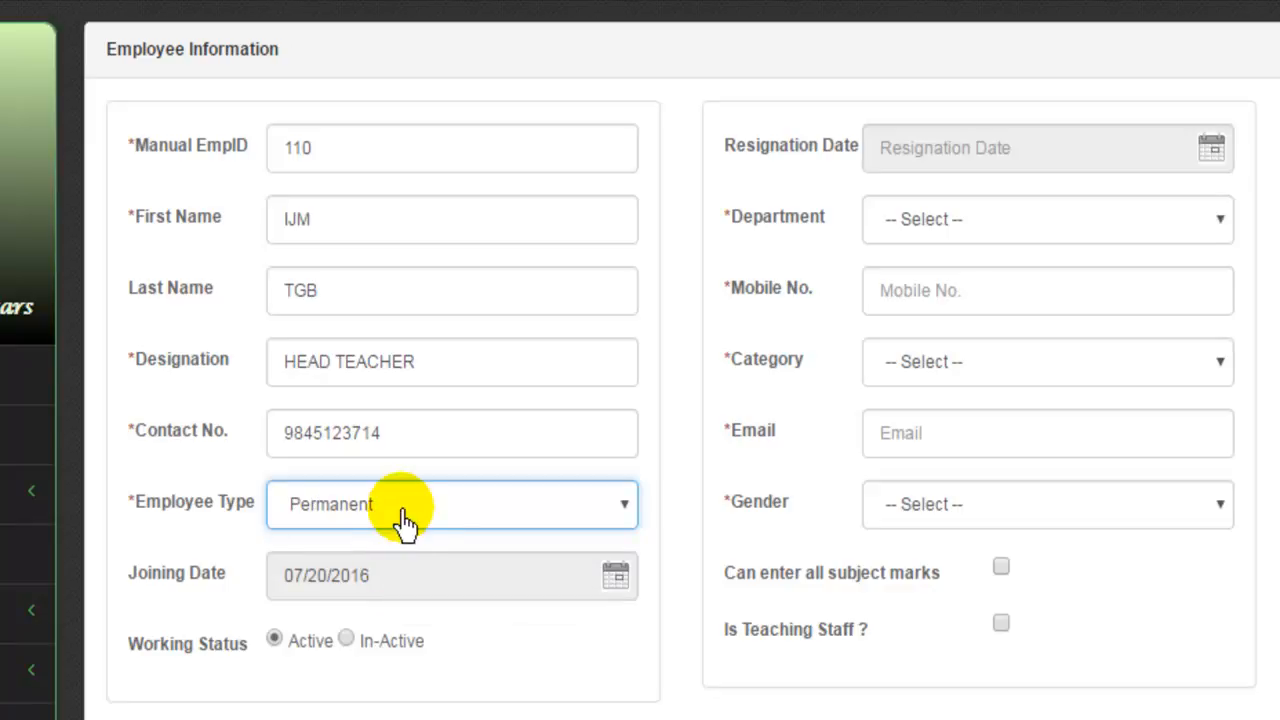
left_click(436, 585)
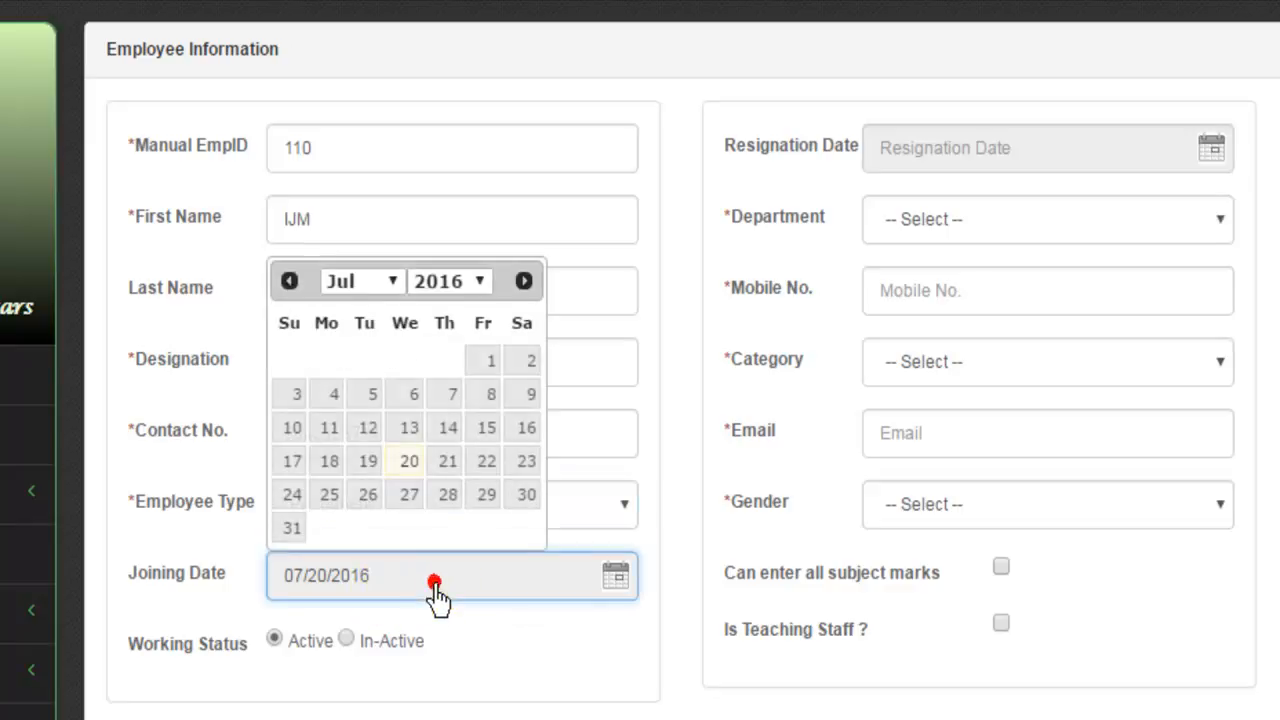
left_click(394, 283)
left_click(378, 308)
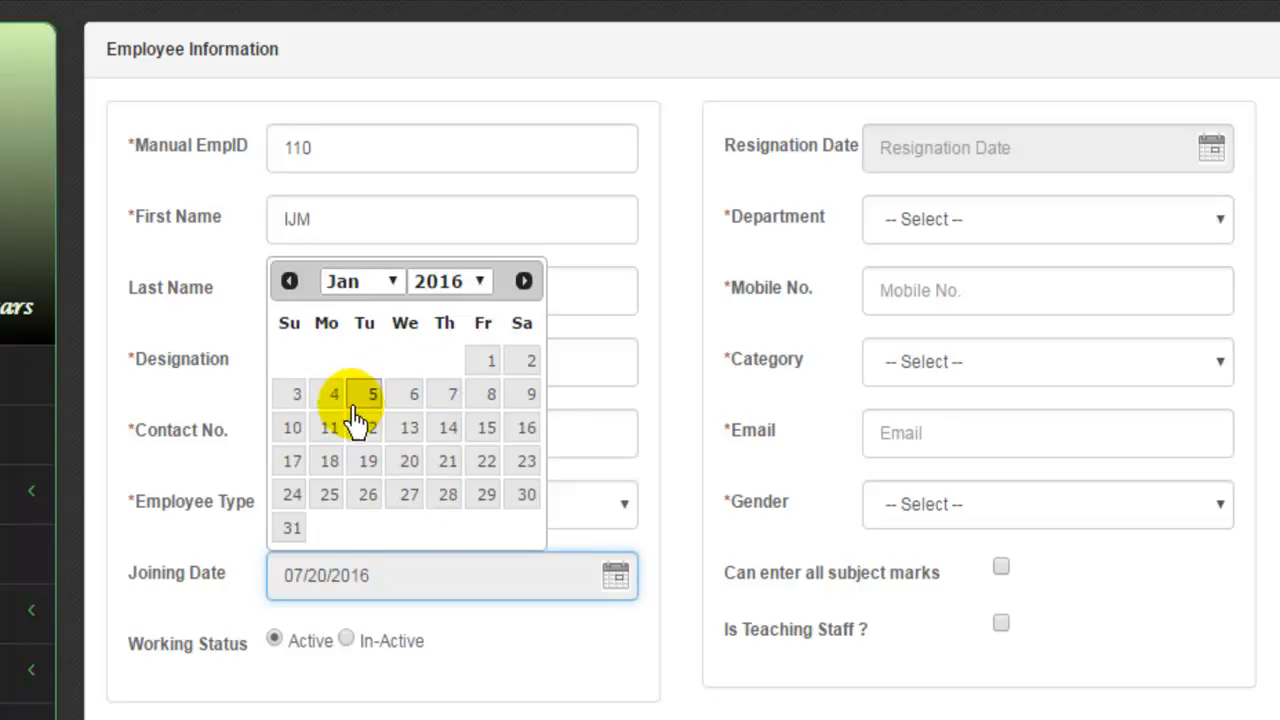
left_click(330, 430)
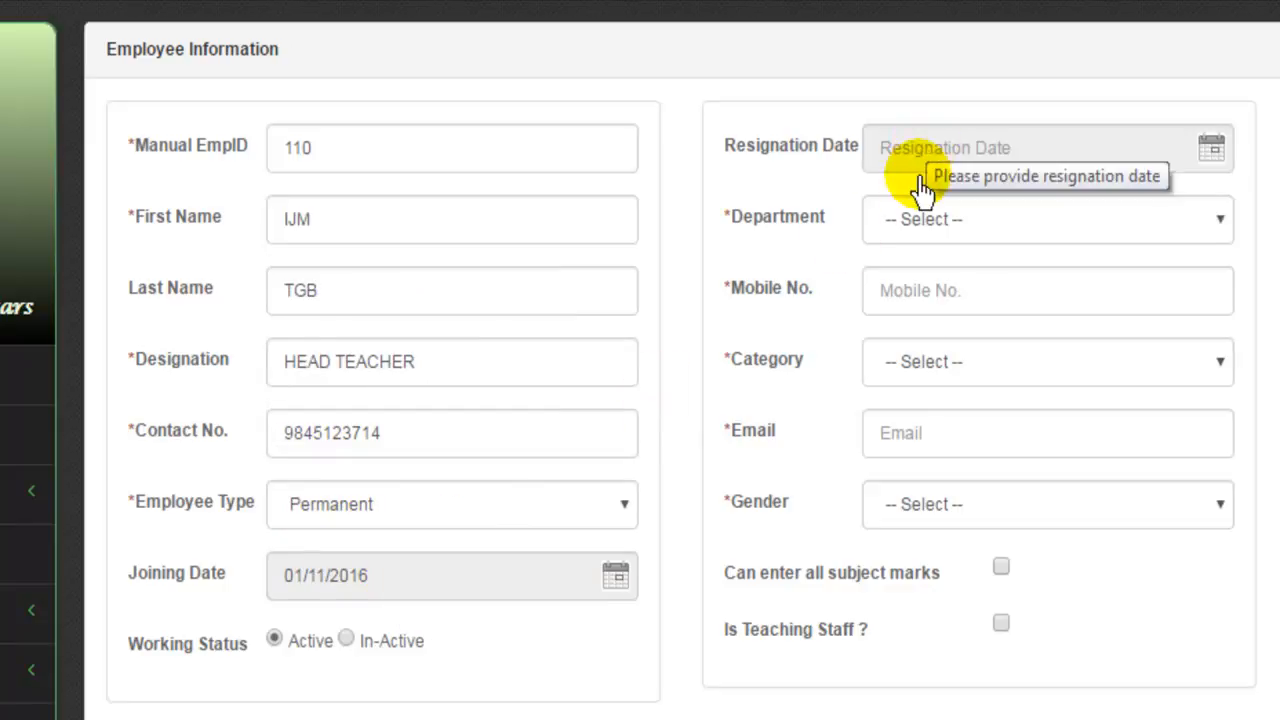
Assign the Science department and copy the contact number into Mobile No.
left_click(915, 225)
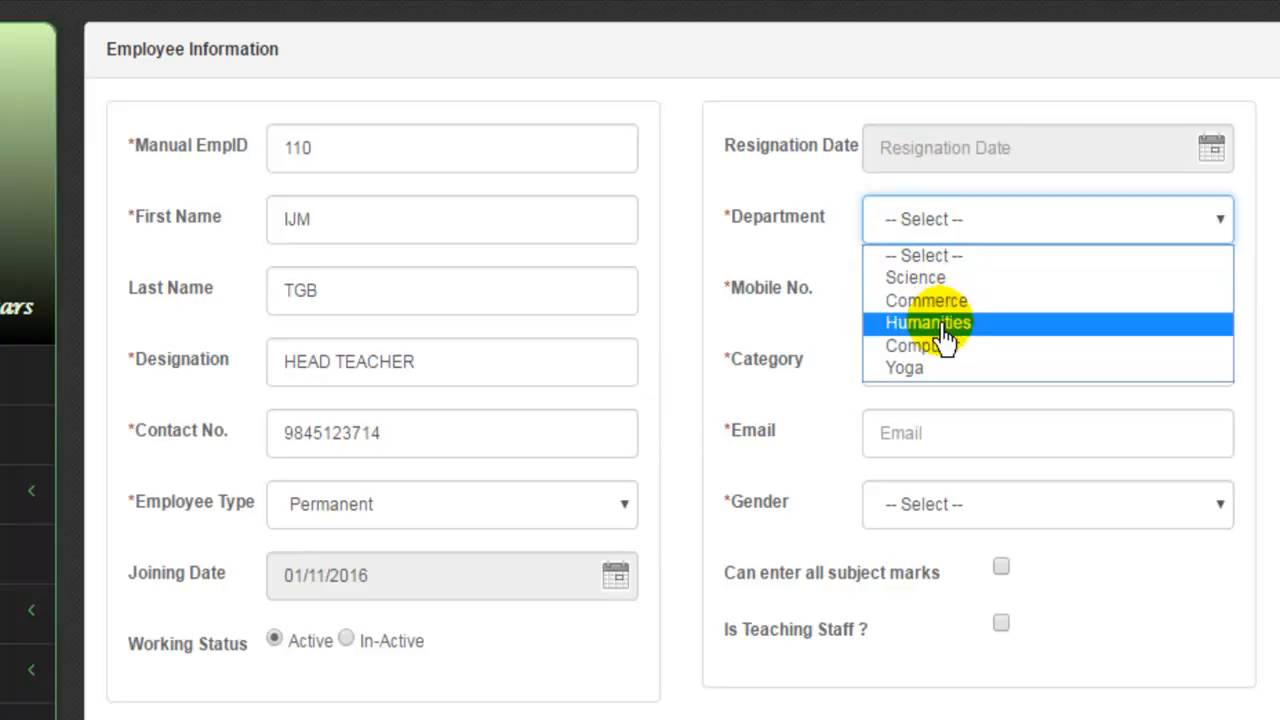
left_click(944, 278)
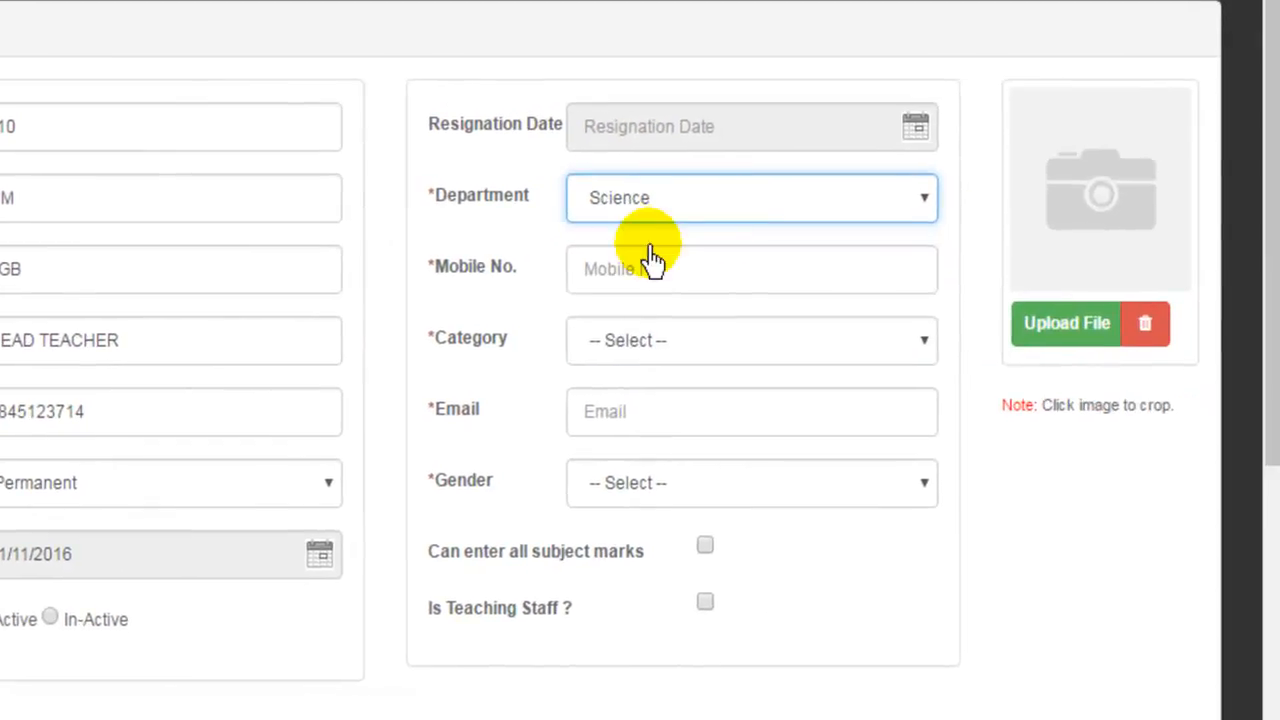
left_click(626, 283)
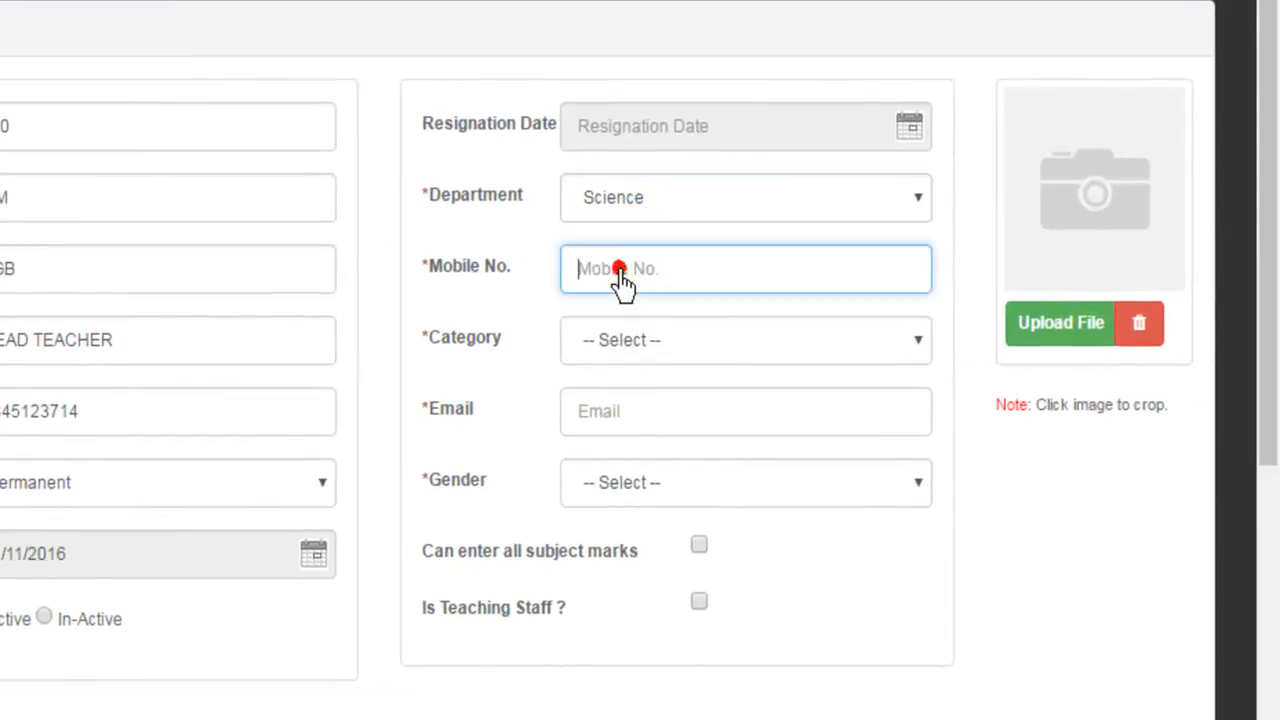
double_click(88, 413)
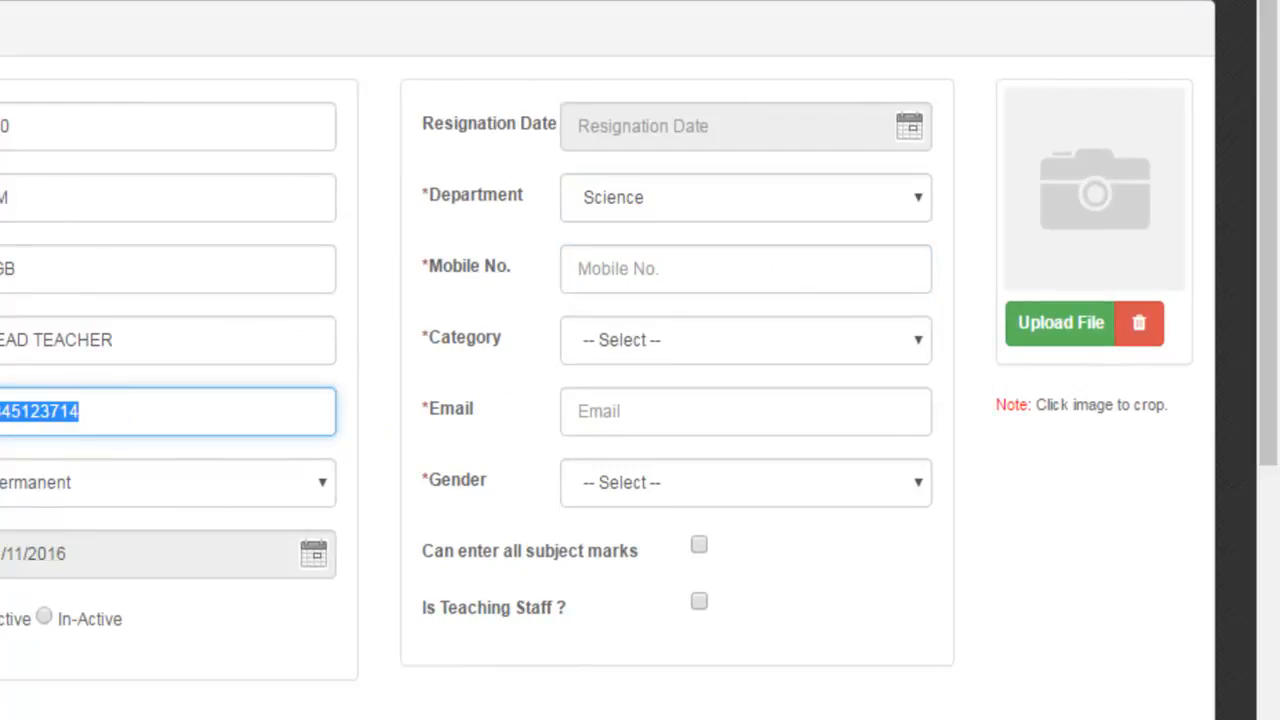
left_click(725, 272)
key("ctrl+v")
Set category Post Graduate, enter the employee's e-mail address, and choose gender Male.
left_click(612, 345)
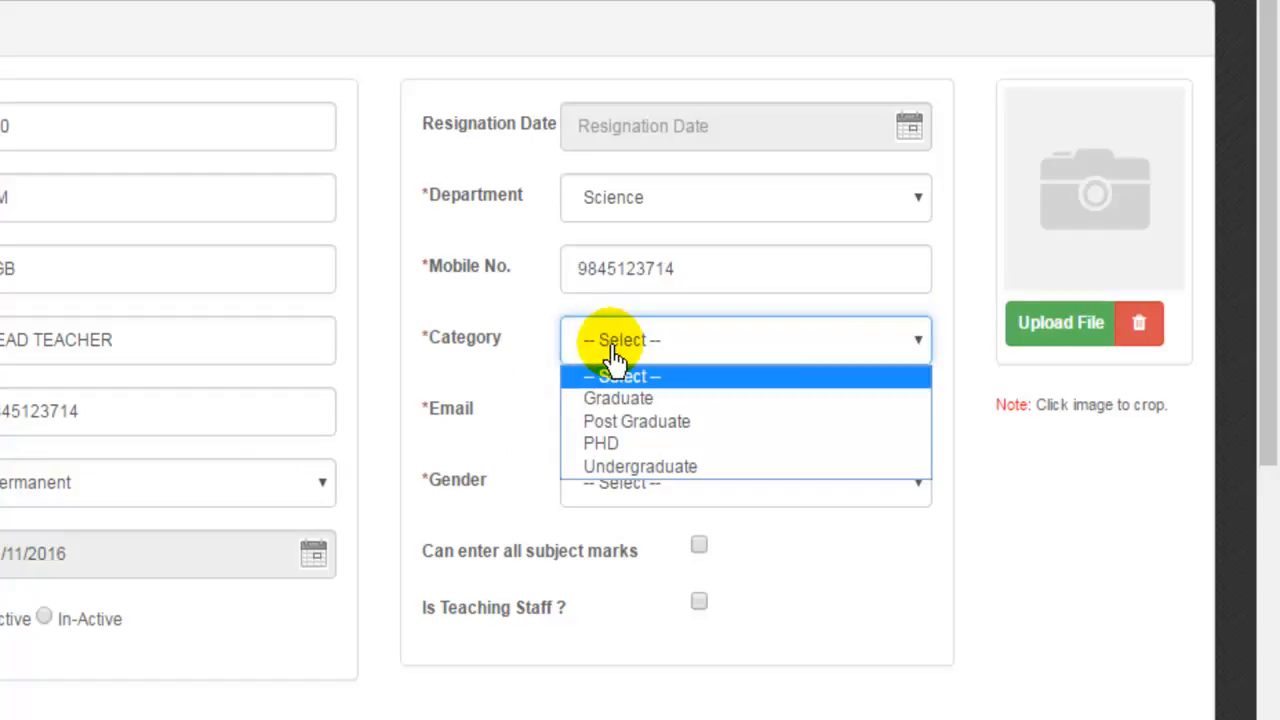
left_click(671, 425)
left_click(667, 410)
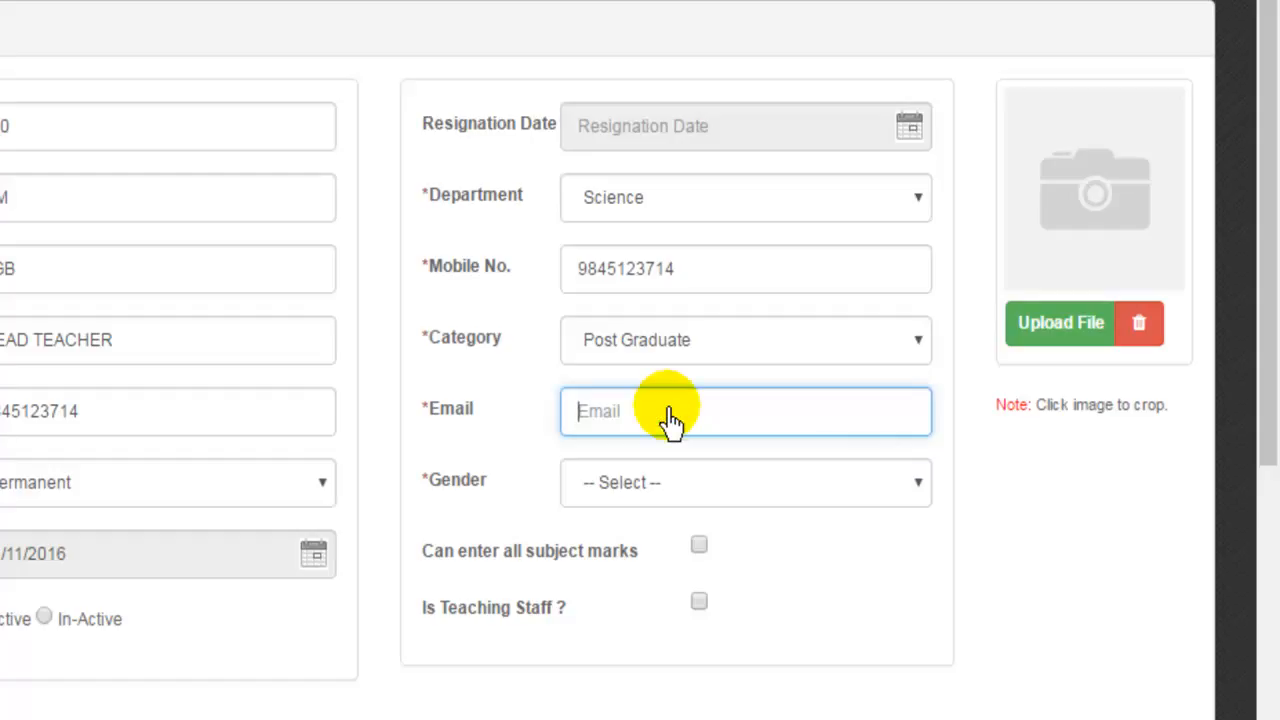
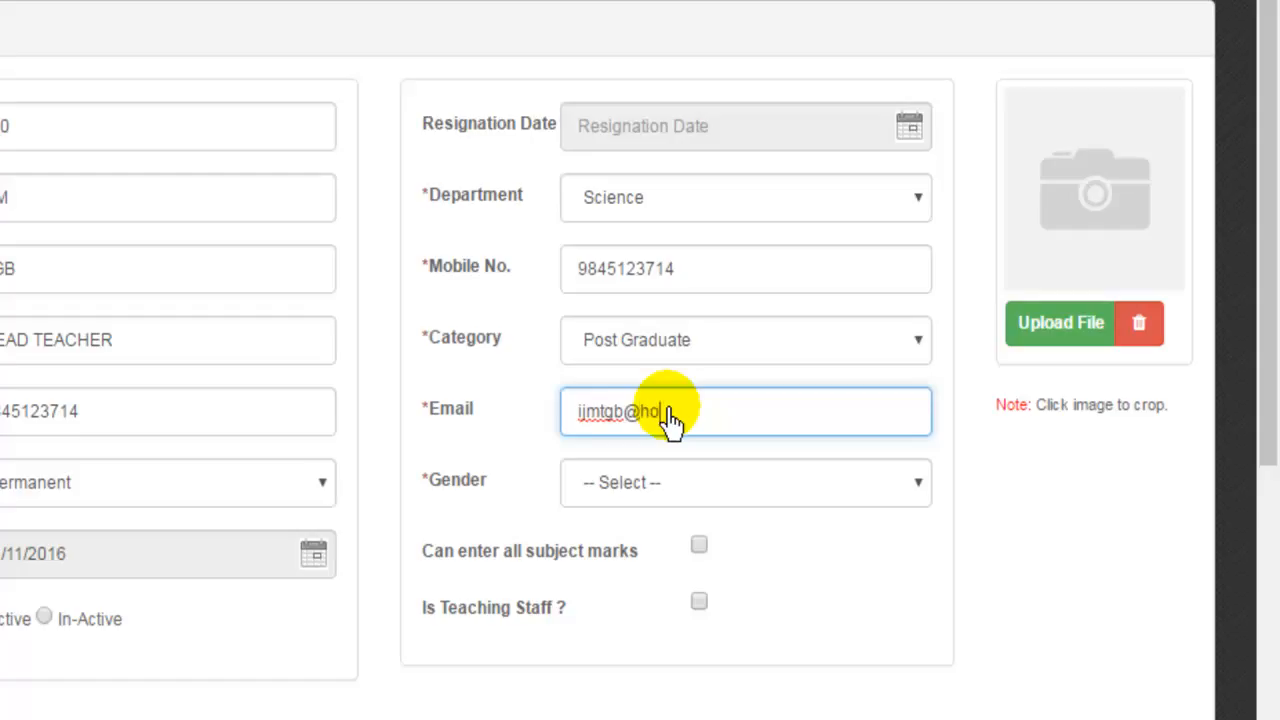
left_click(658, 492)
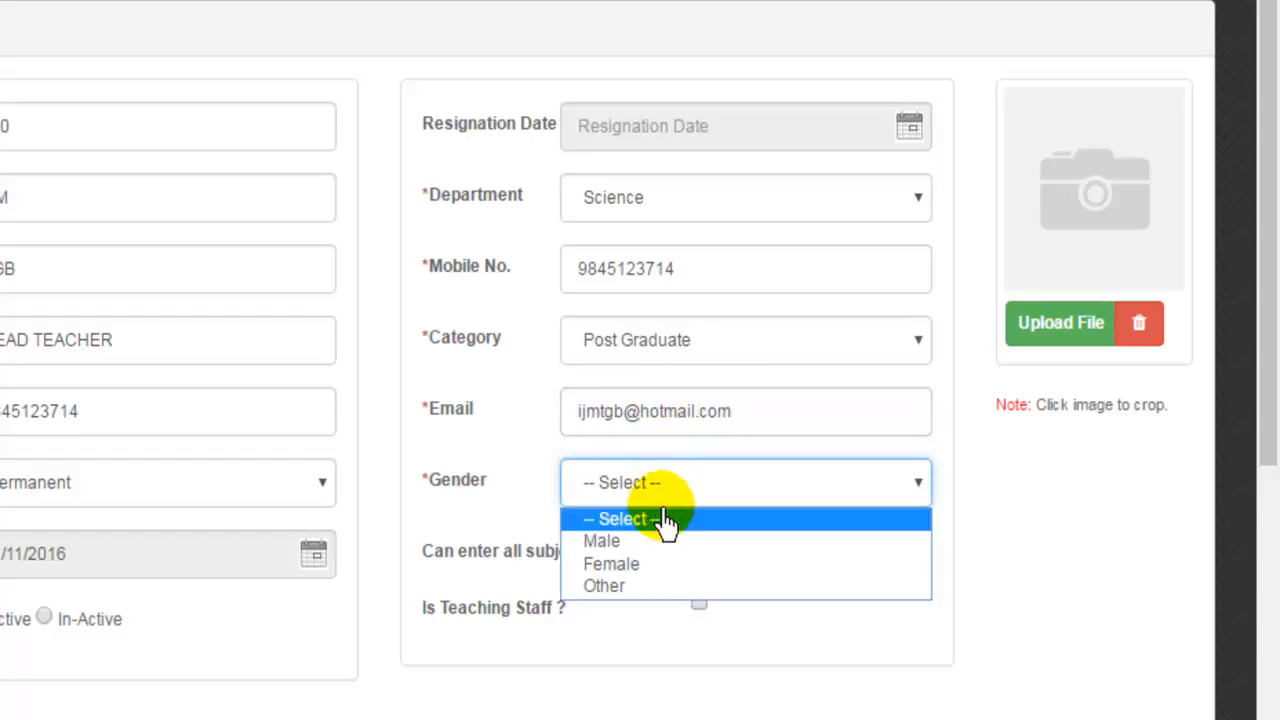
left_click(672, 543)
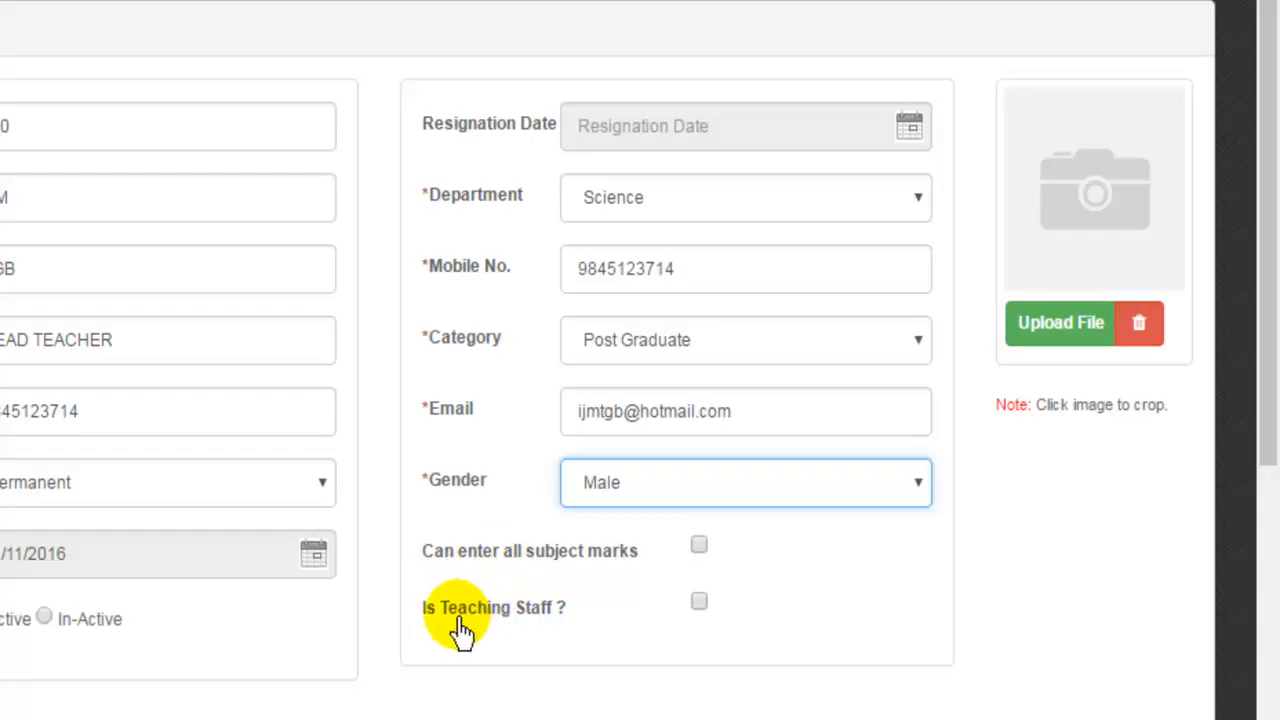
Tick 'Is Teaching Staff ?' and leave the all-subject-marks permission off.
left_click(699, 605)
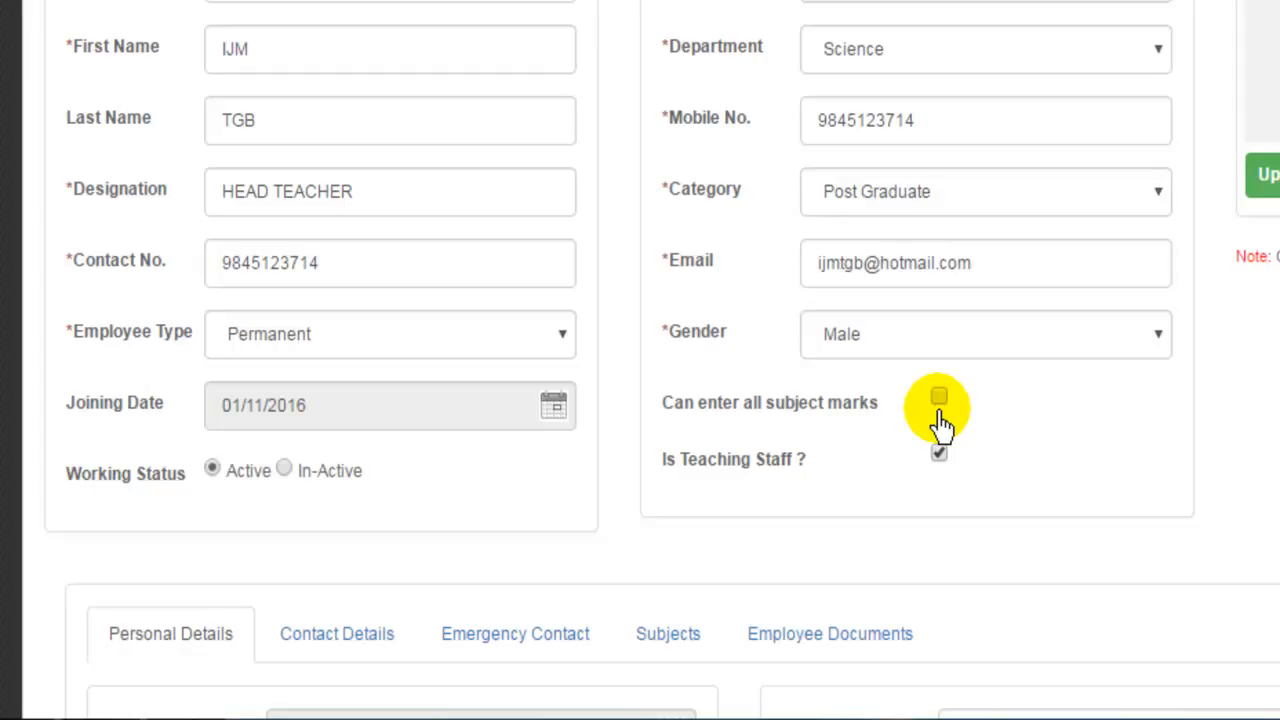
scroll(940, 420, "down", 5)
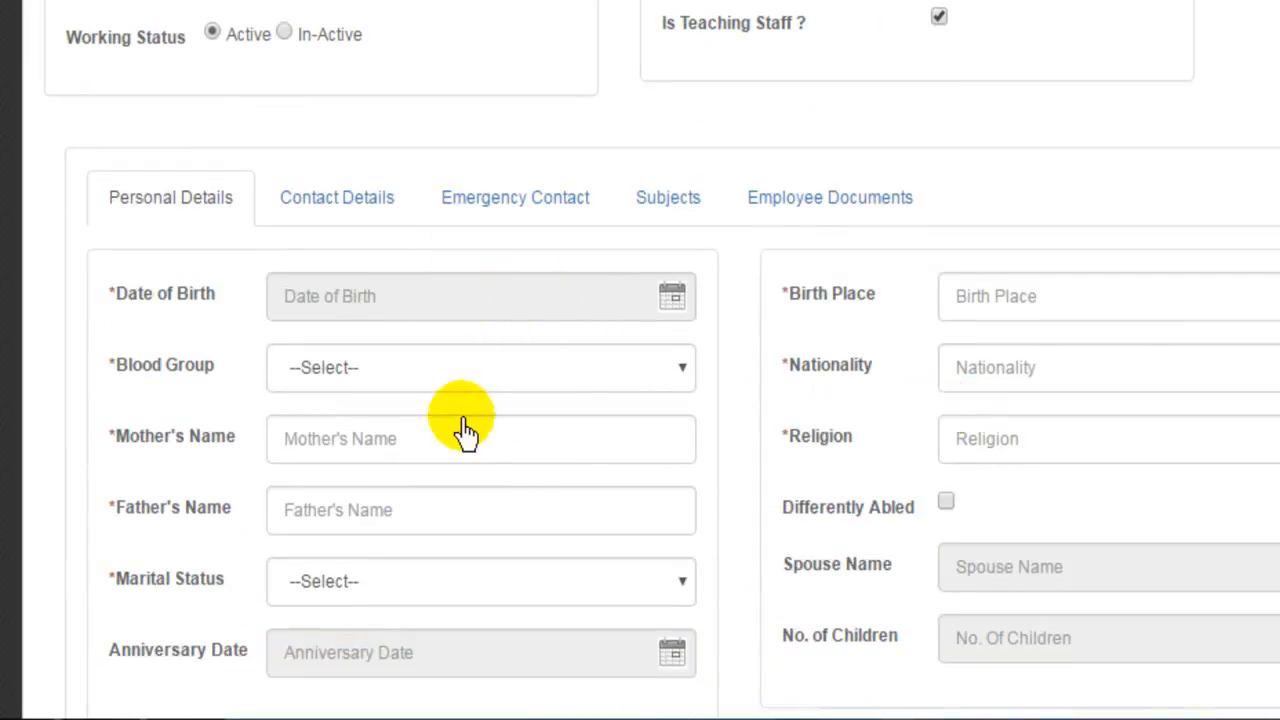
Set the Date of Birth to 07/06/1980 using year 1980 and day 6.
scroll(465, 388, "down", 2)
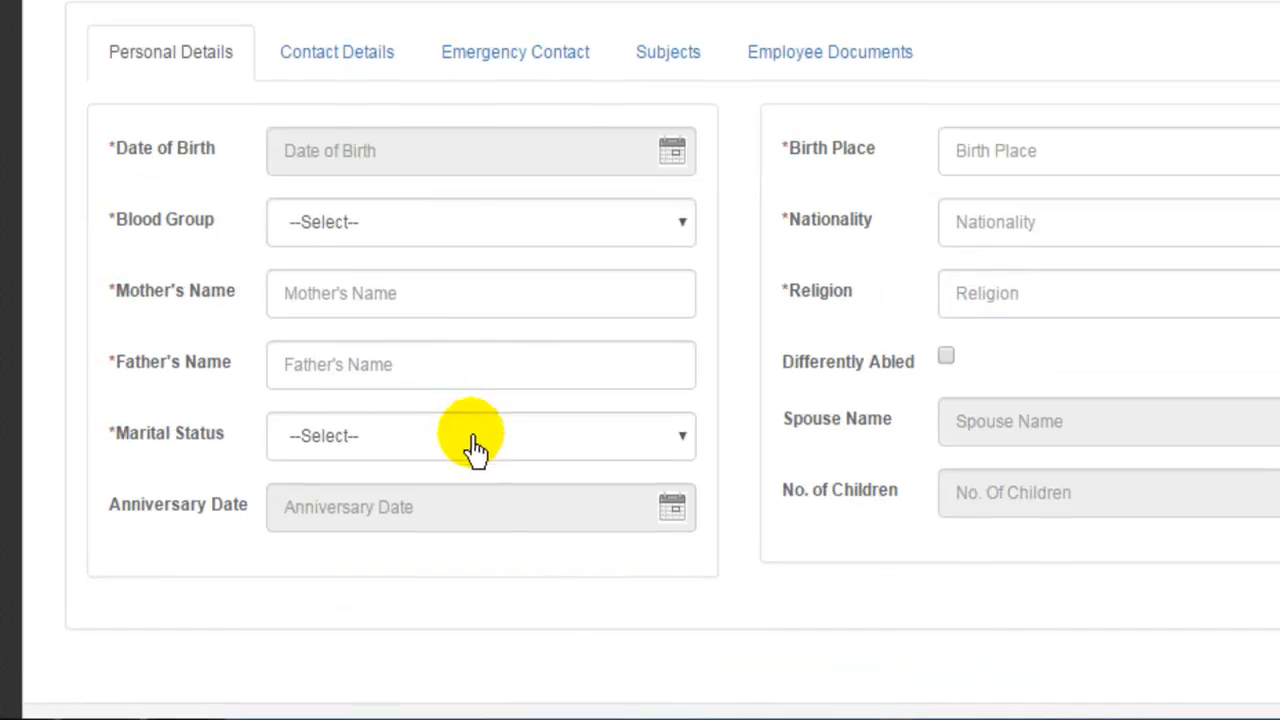
left_click(466, 162)
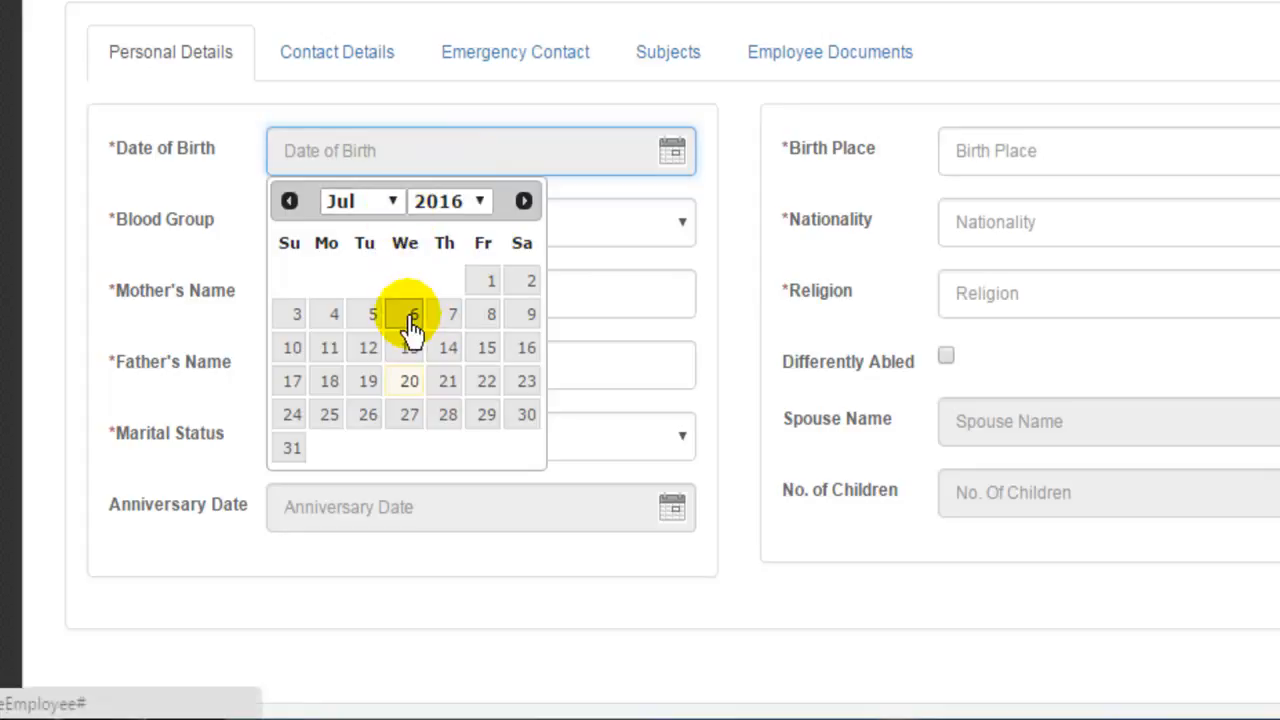
left_click(410, 318)
left_click(437, 157)
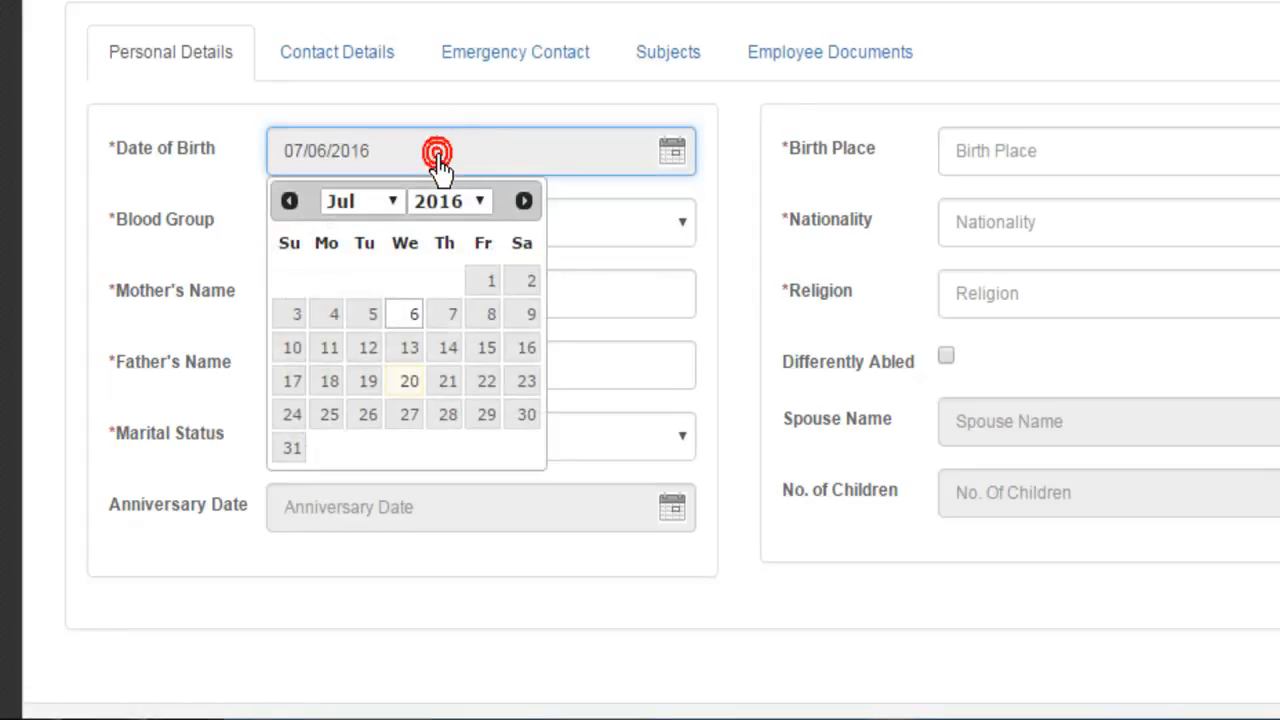
left_click(483, 203)
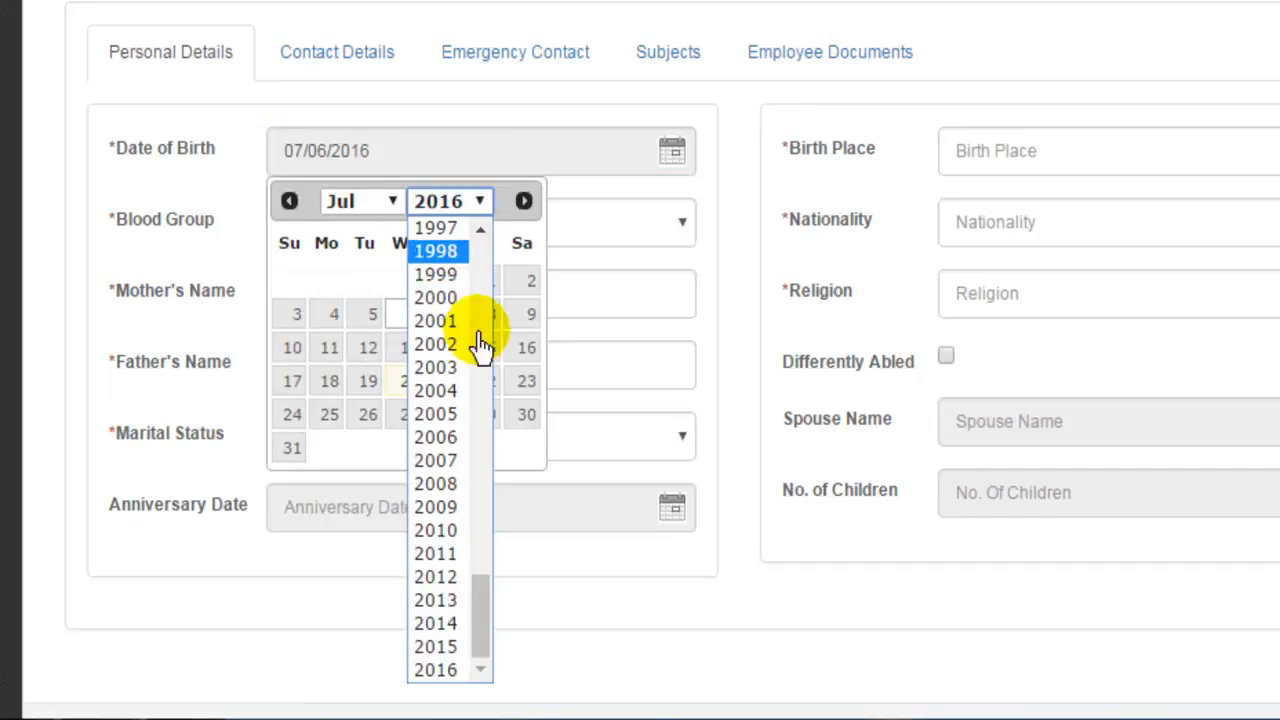
left_click_drag(482, 595, 503, 489)
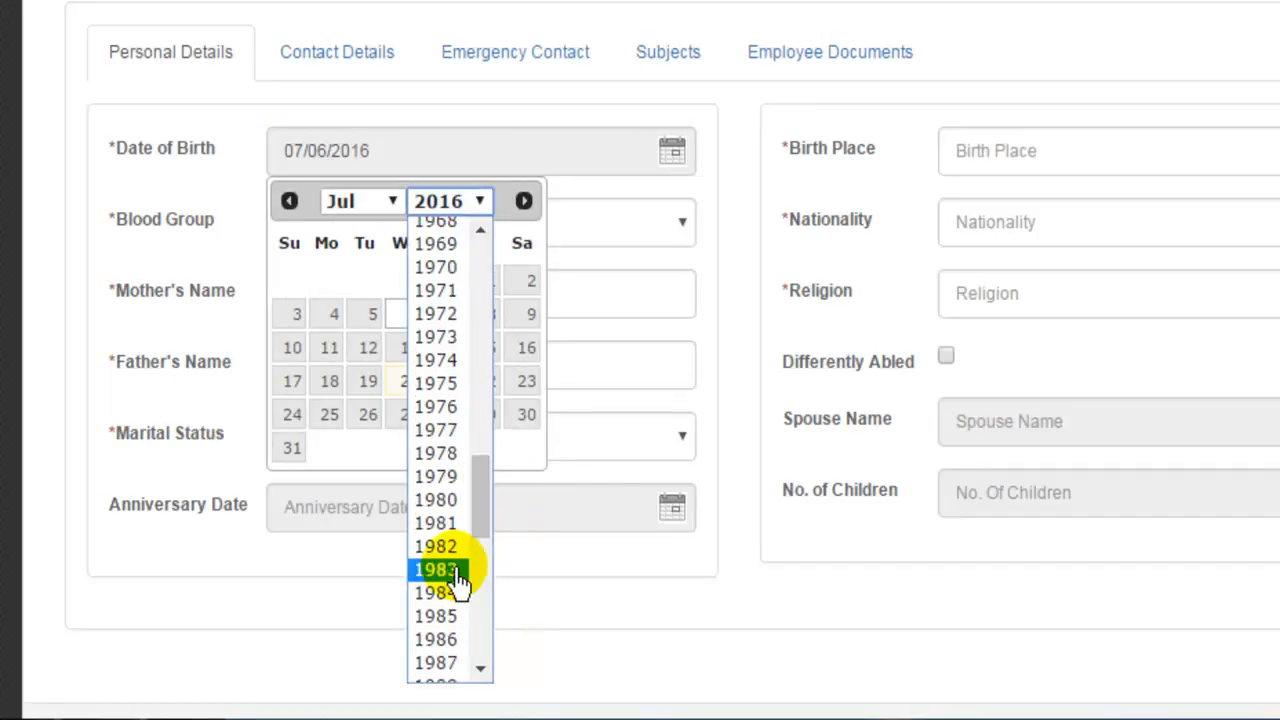
left_click(440, 500)
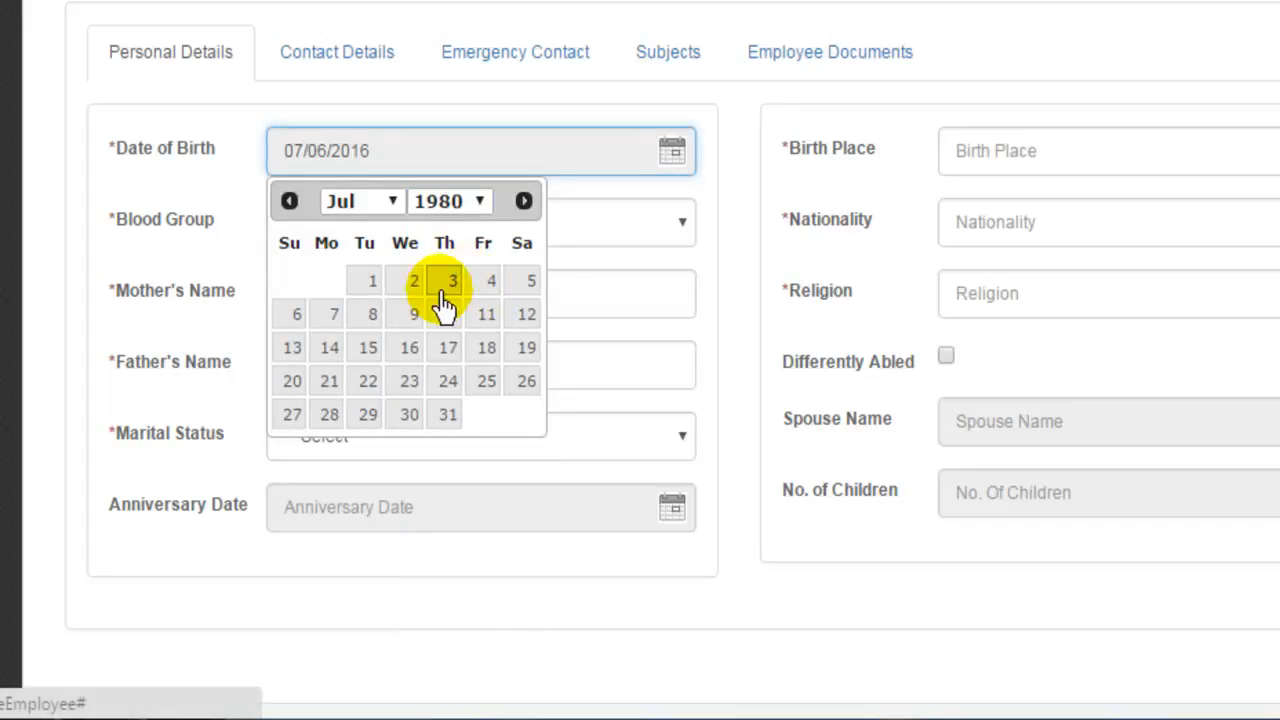
left_click(300, 318)
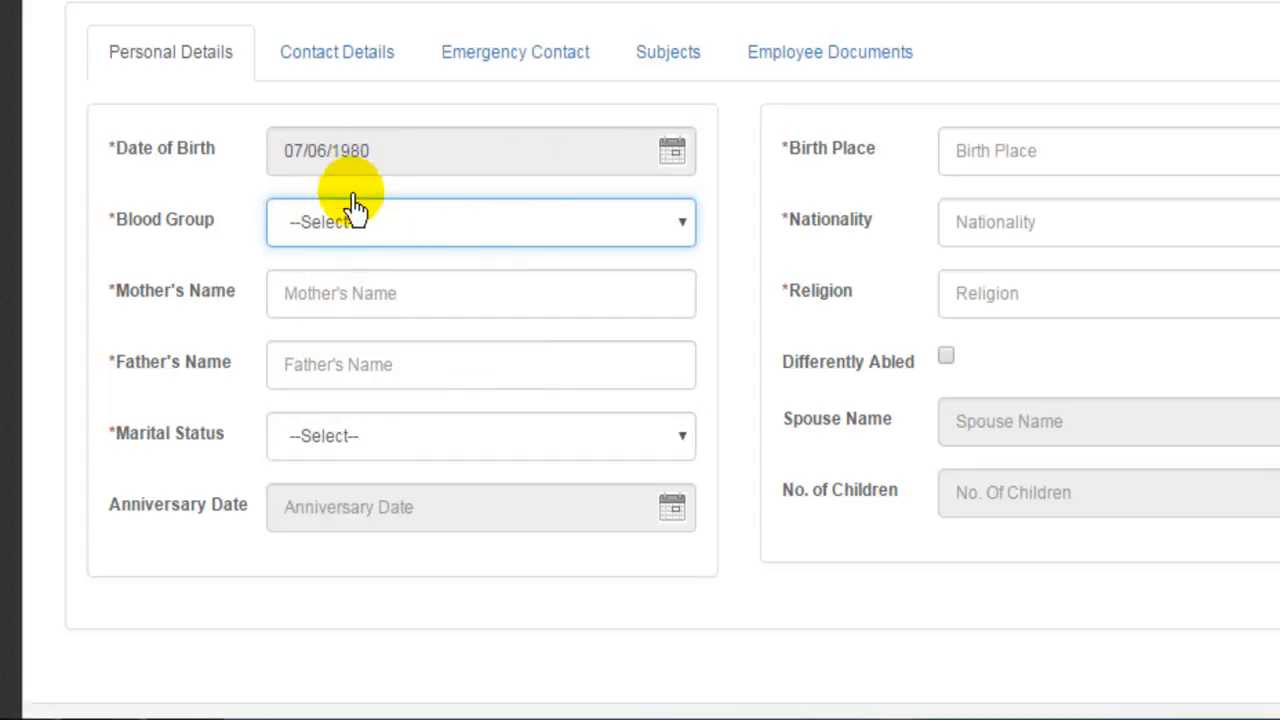
Set blood group B+ and fill Mother's Name with its label text as placeholder.
left_click(355, 228)
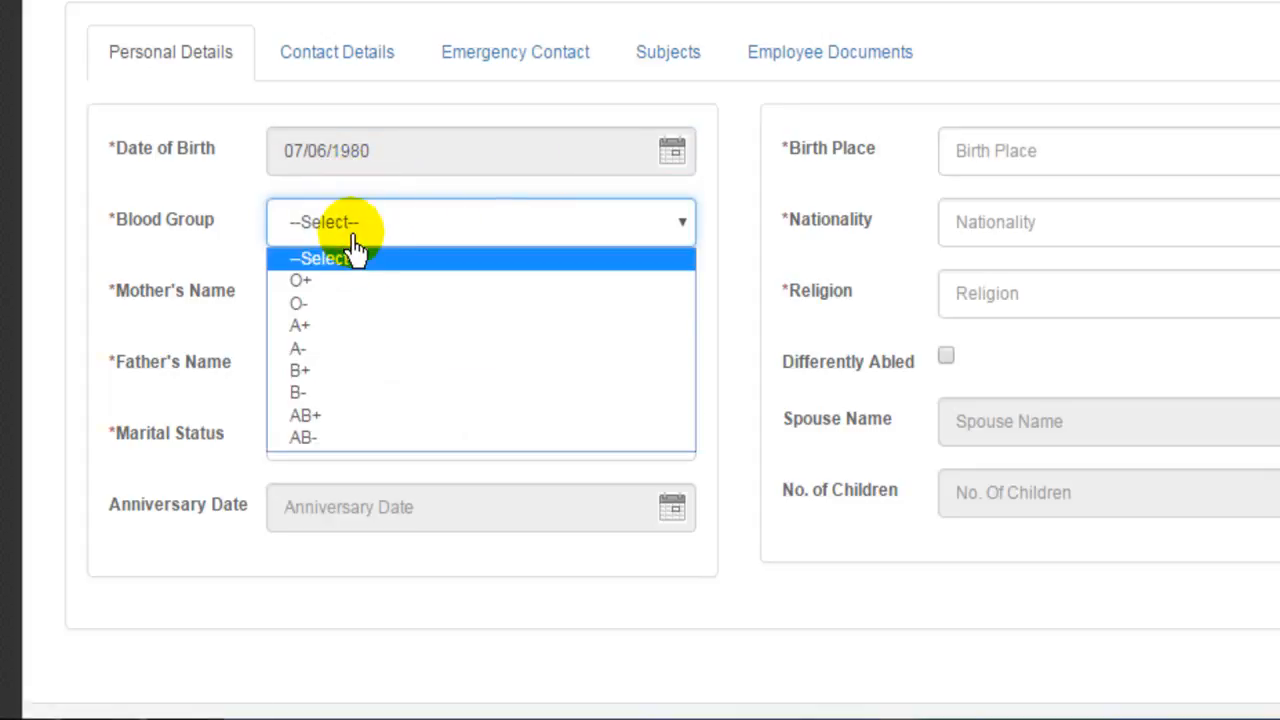
left_click(366, 370)
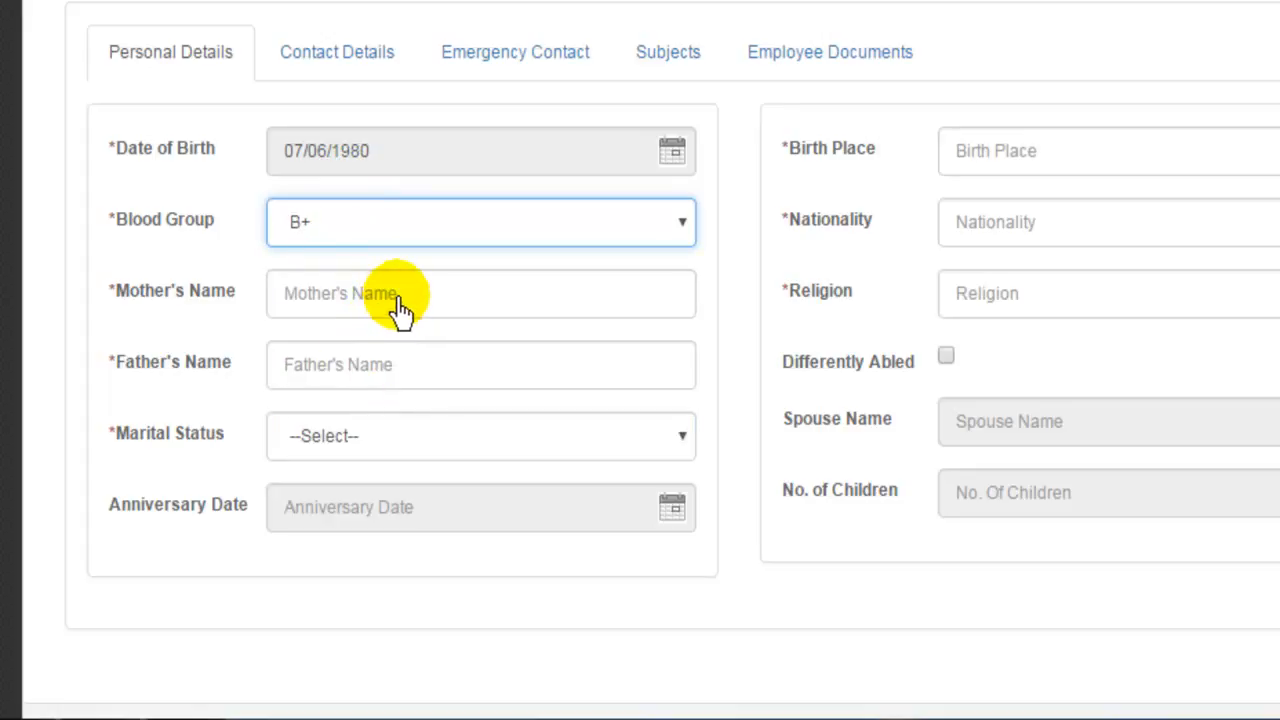
left_click_drag(238, 298, 122, 310)
key("ctrl+c")
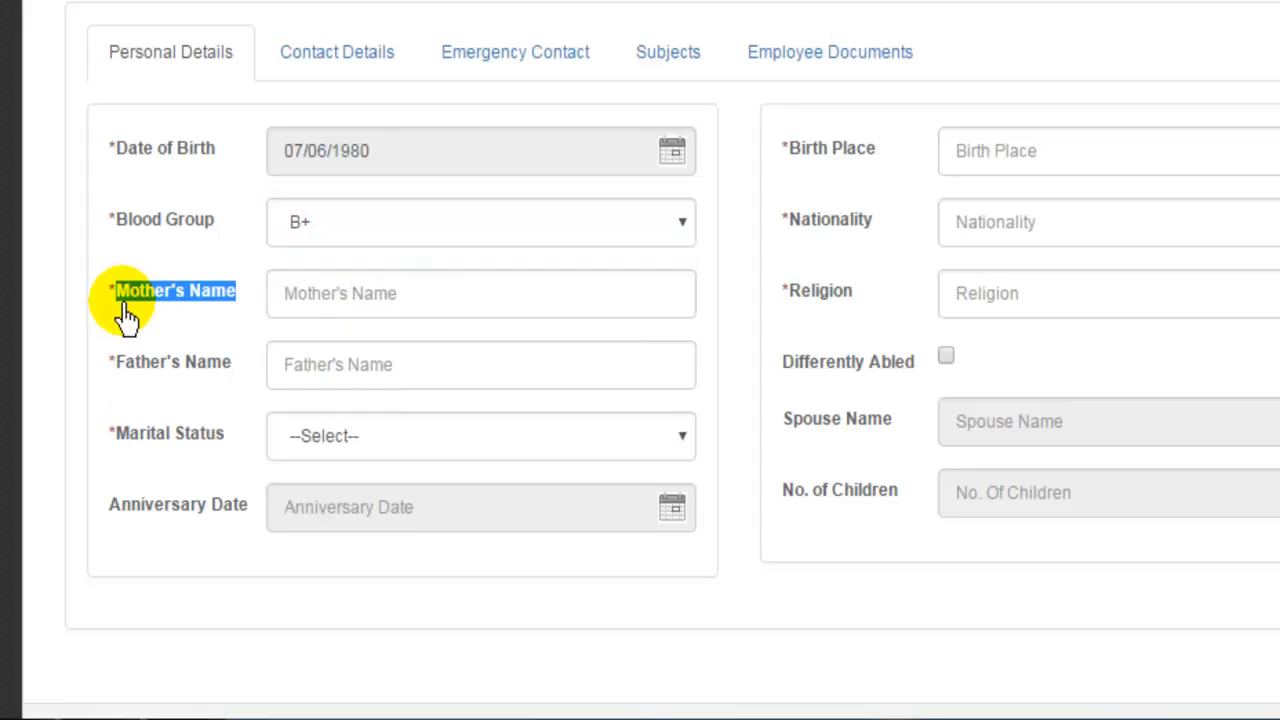
left_click(311, 298)
key("ctrl+v")
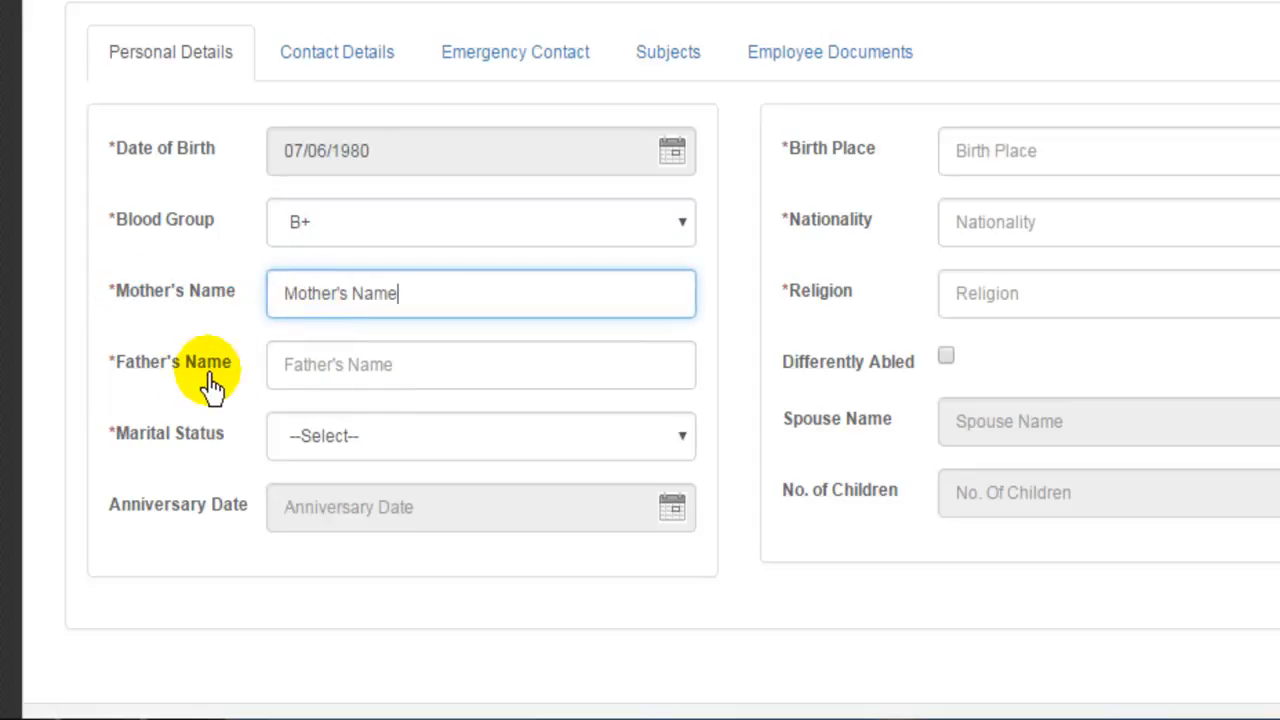
Fill Father's Name with its label text and set marital status to Single.
left_click_drag(237, 380, 122, 393)
key("ctrl+c")
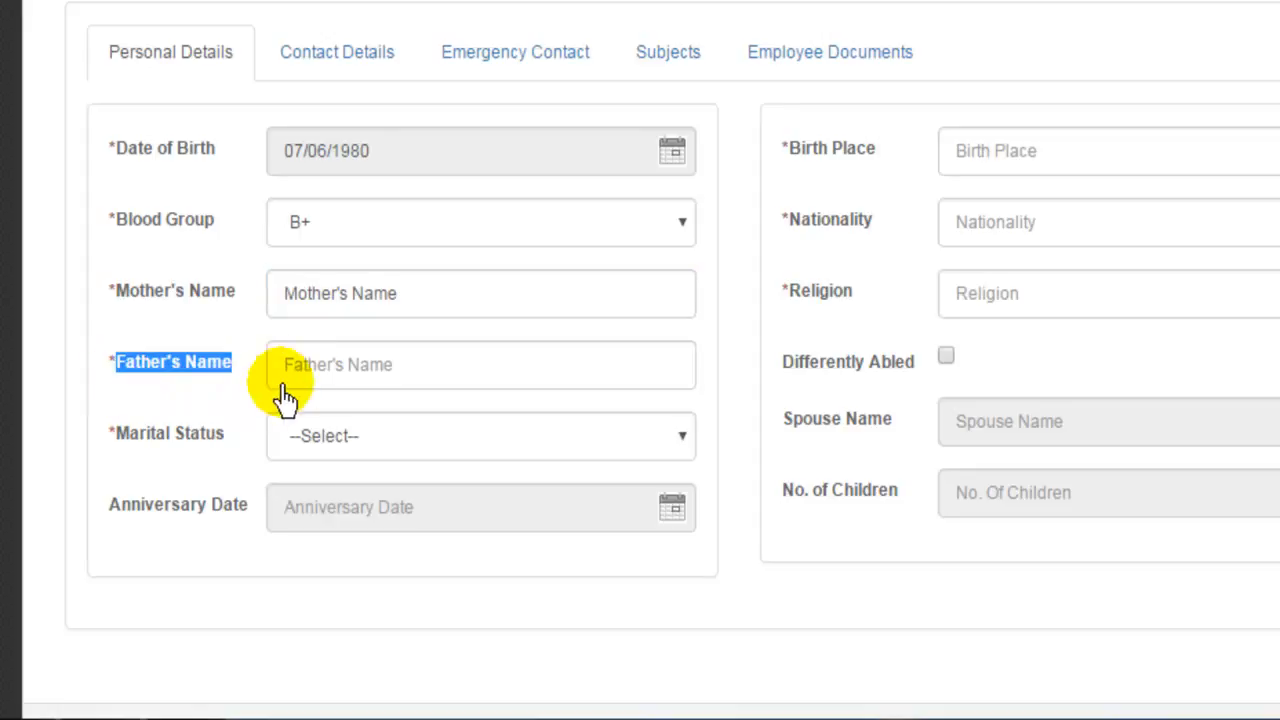
left_click(314, 369)
key("ctrl+v")
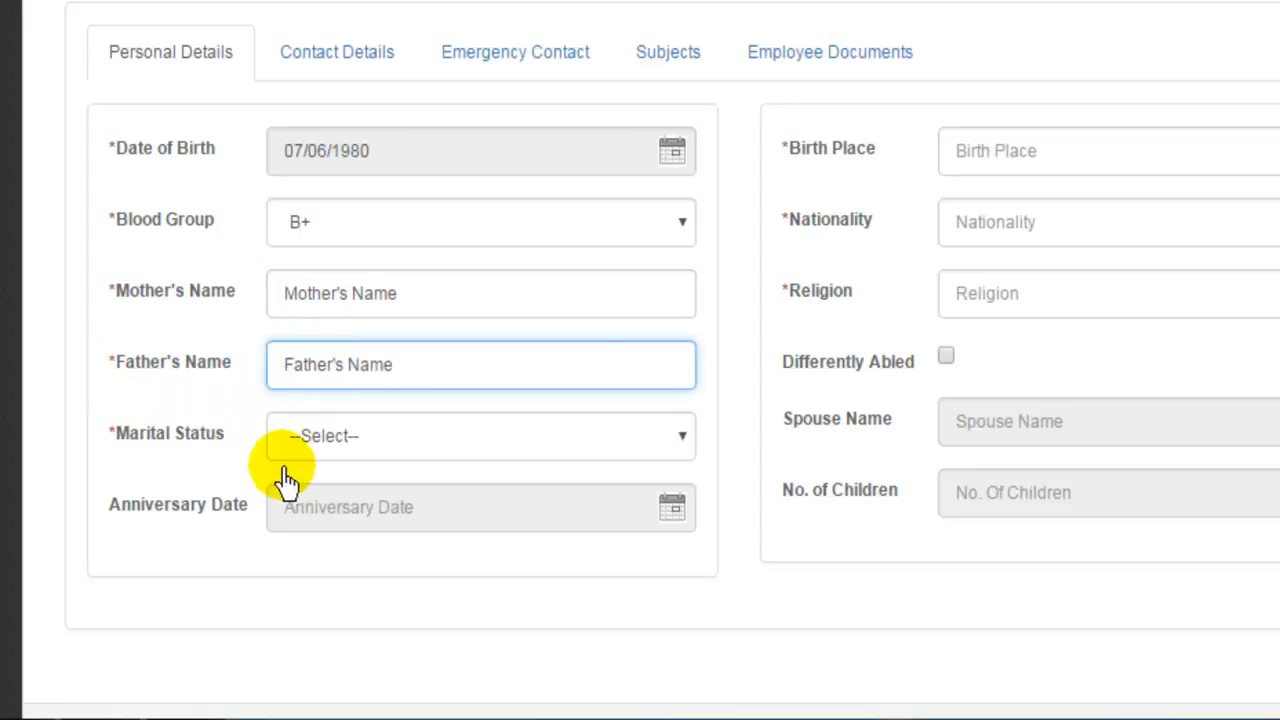
left_click(318, 452)
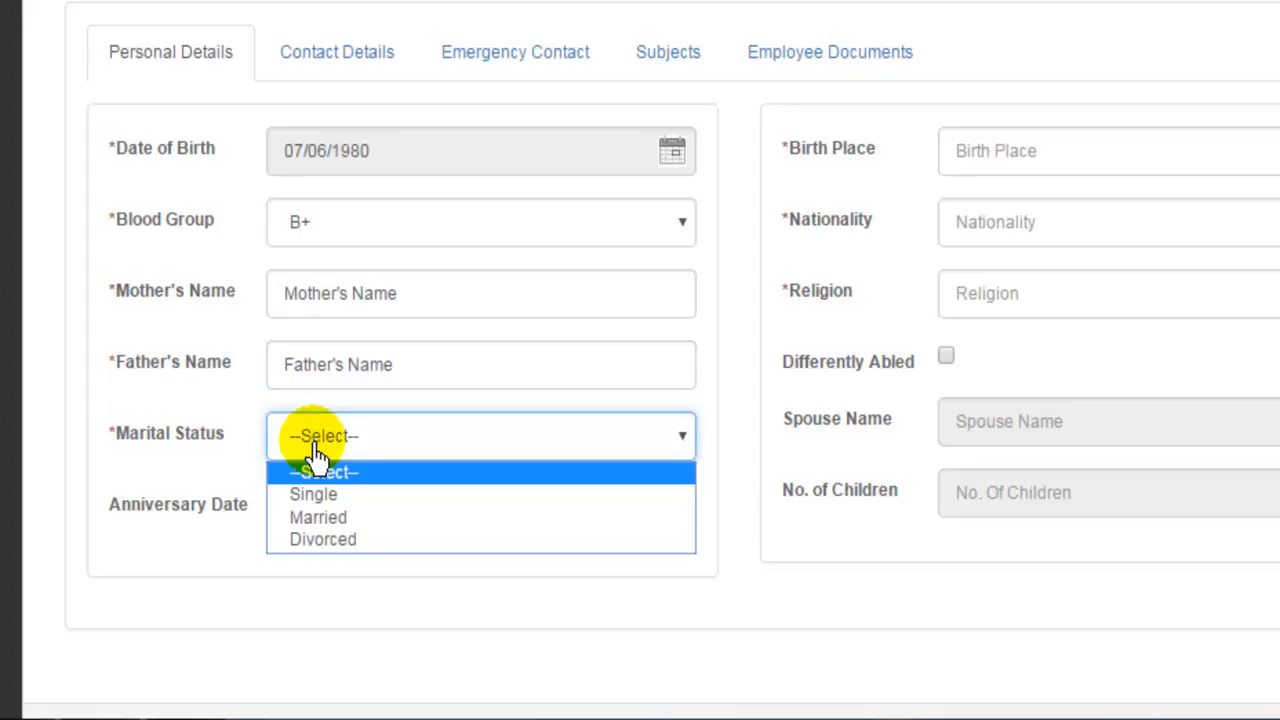
left_click(344, 504)
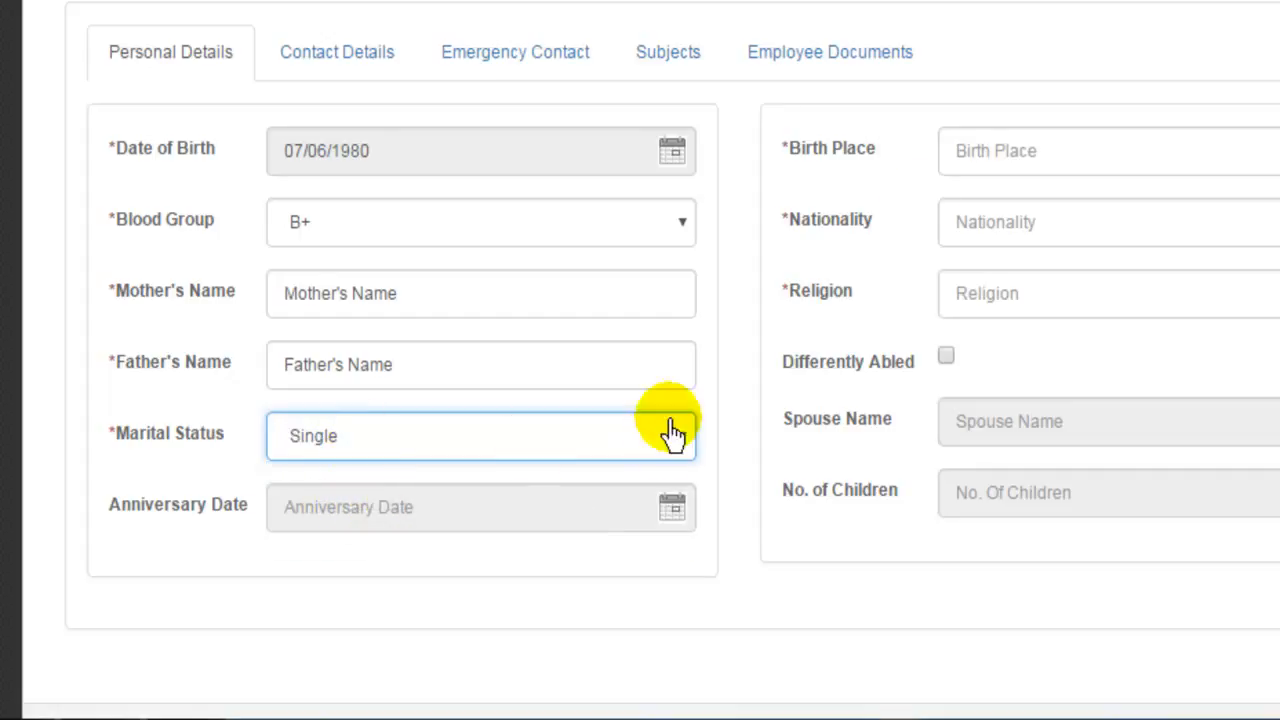
left_click(1078, 148)
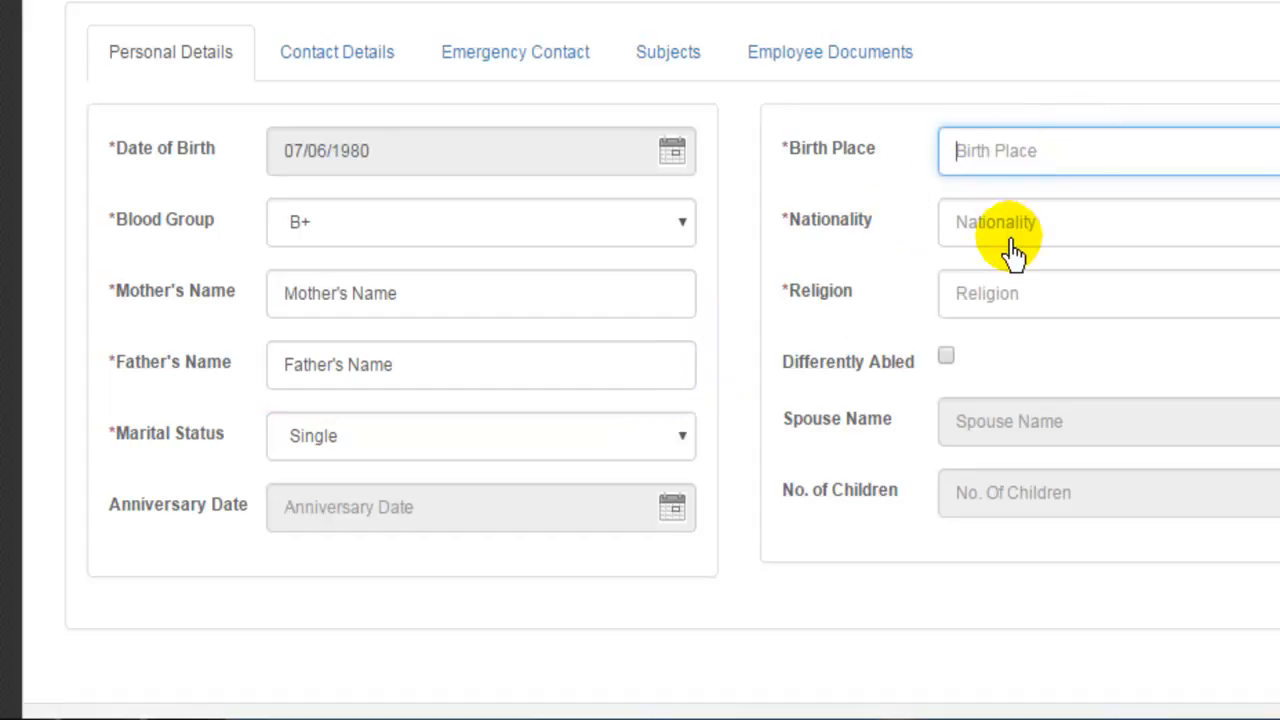
Enter birth place India, nationality Indian and religion Hindu.
left_click(1005, 162)
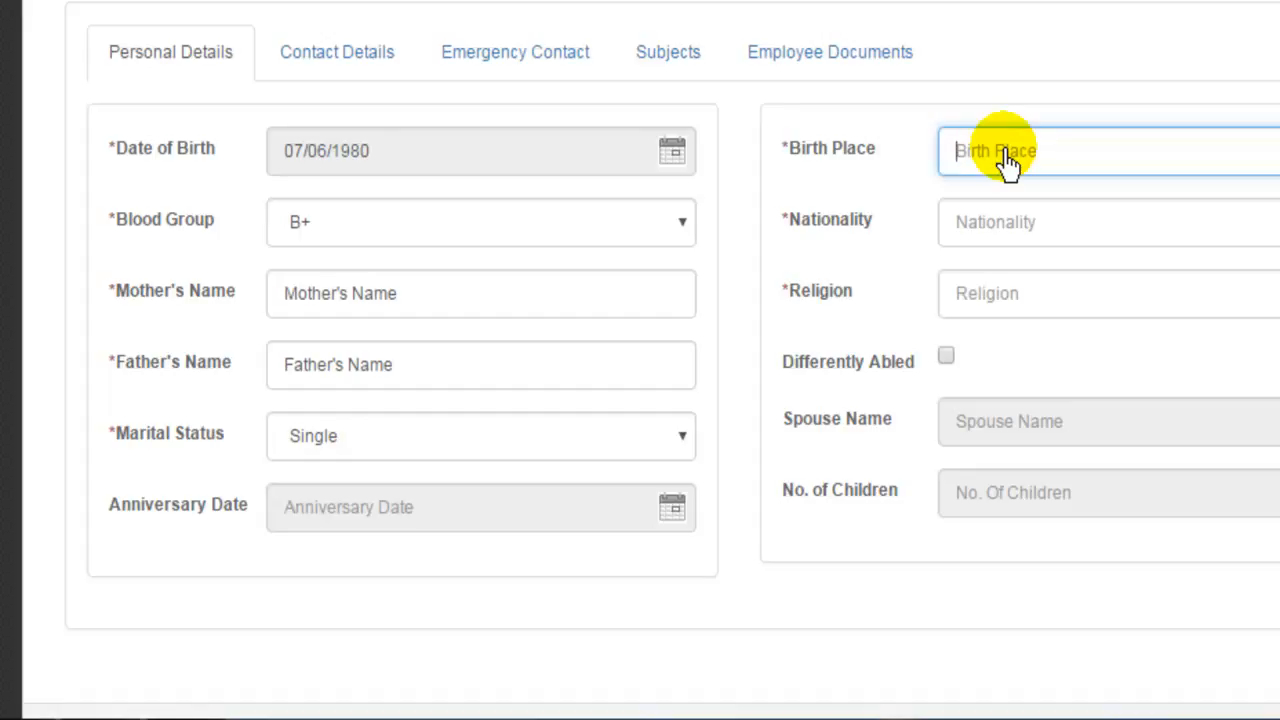
type("i")
key("BackSpace")
type("IO")
key("BackSpace")
type("ndia")
left_click(1030, 235)
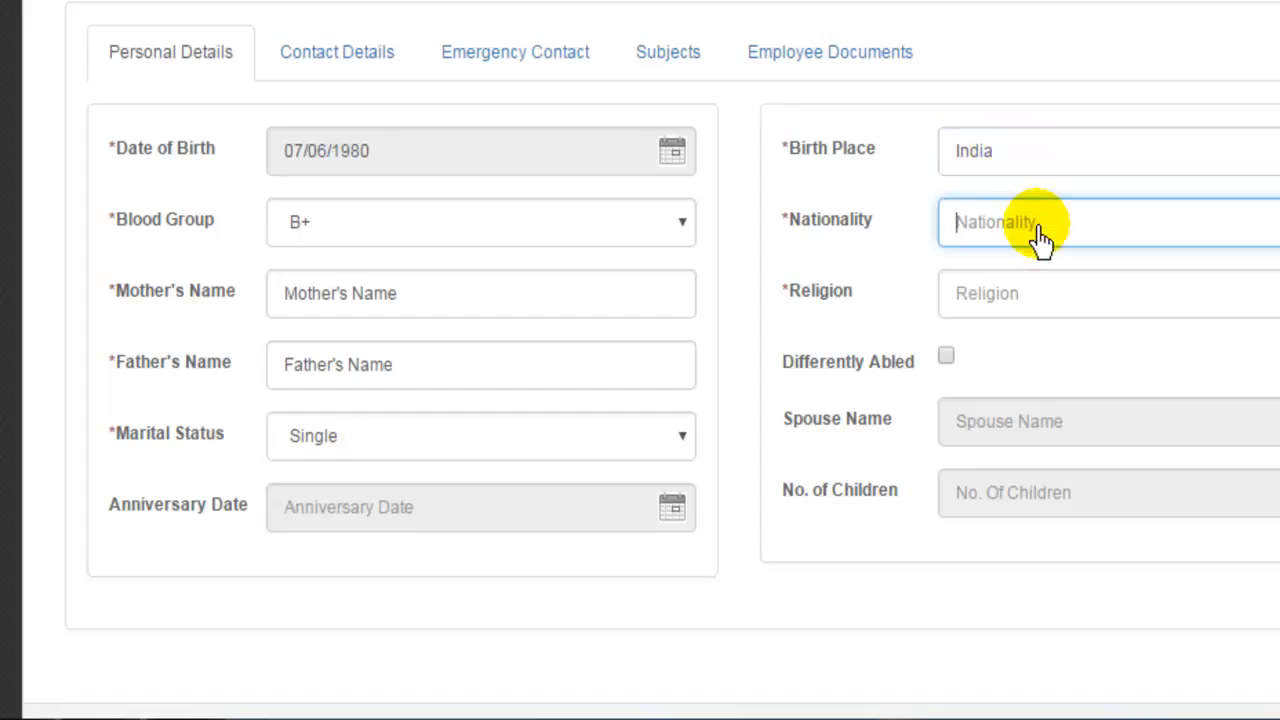
type("Indian")
left_click(1005, 305)
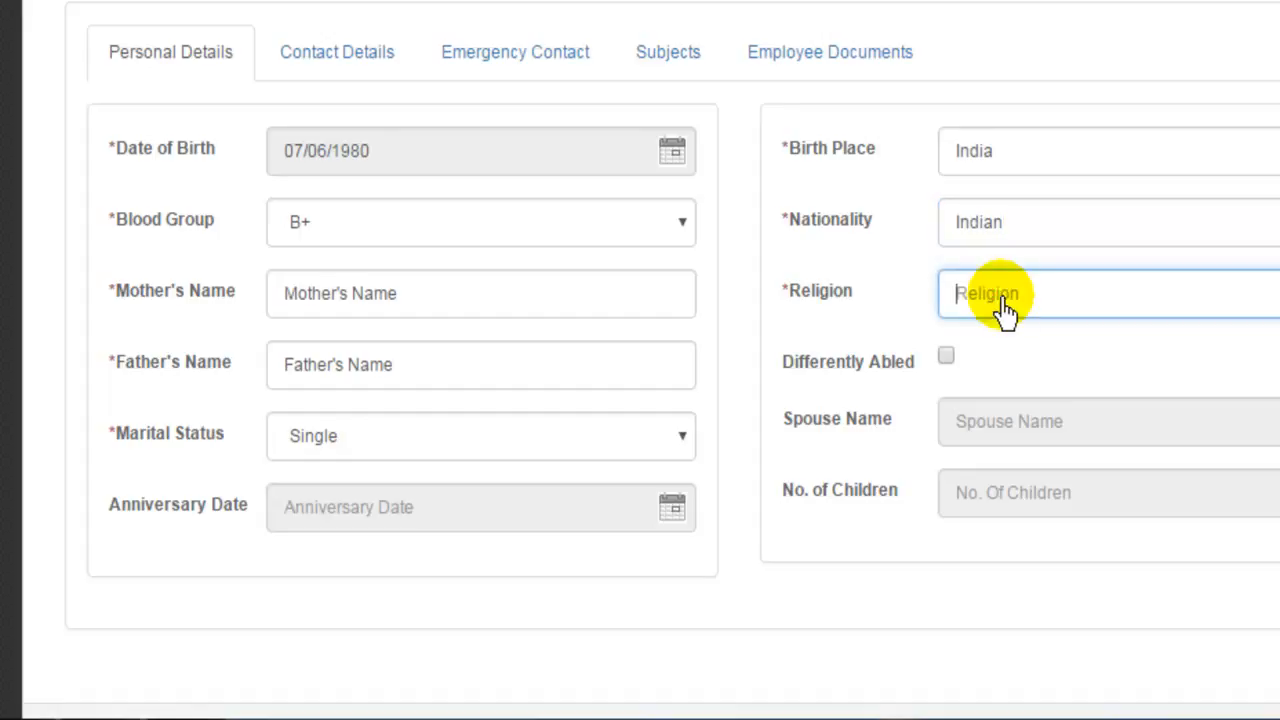
type("hin")
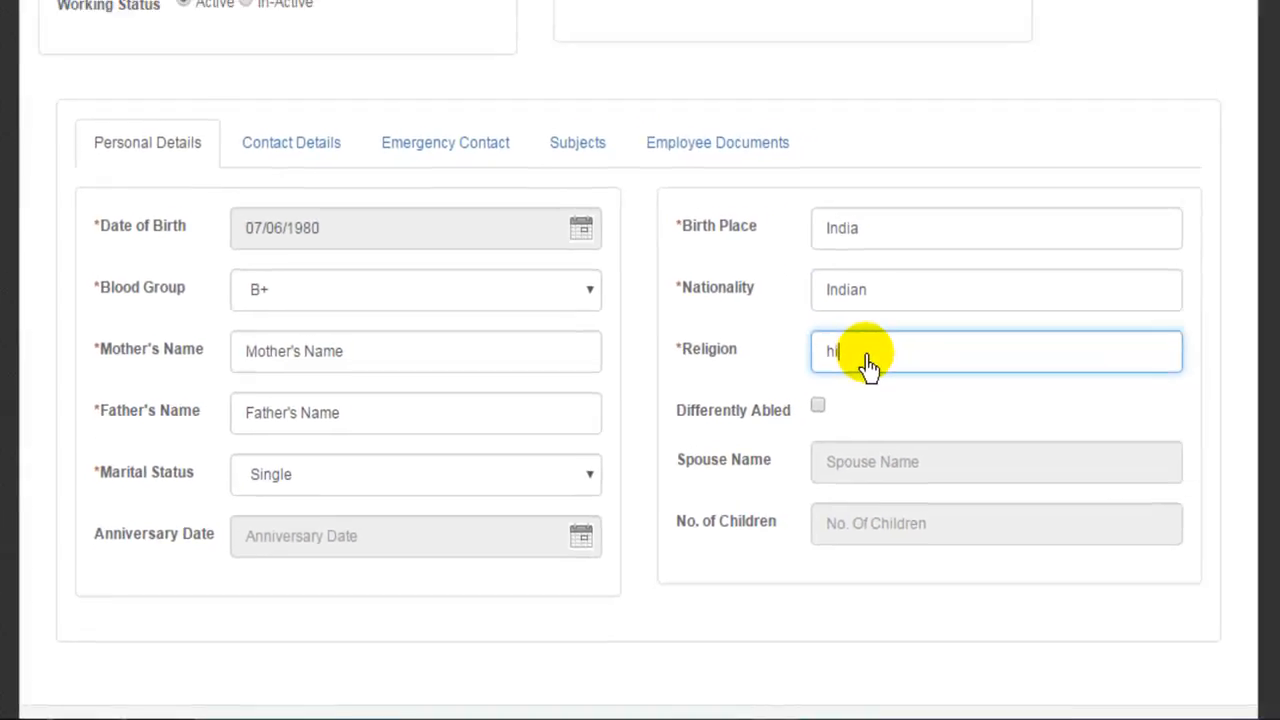
type("du")
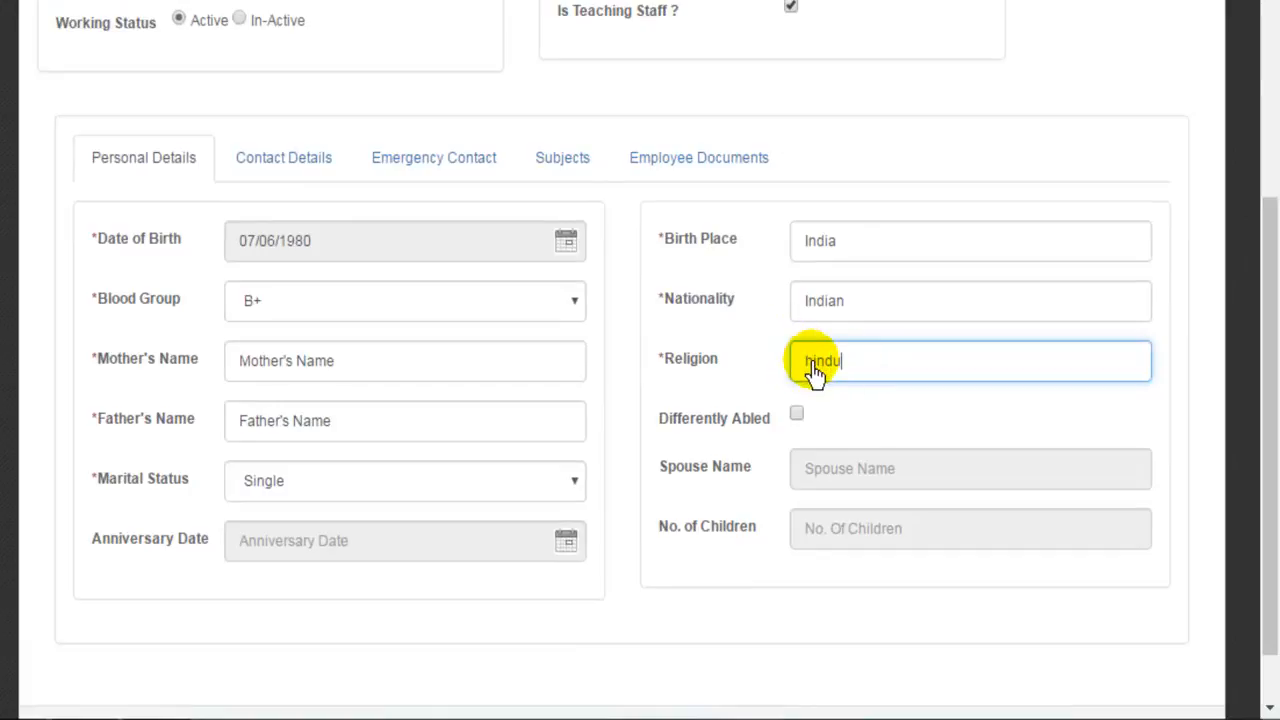
left_click(812, 362)
key("BackSpace")
key("BackSpace")
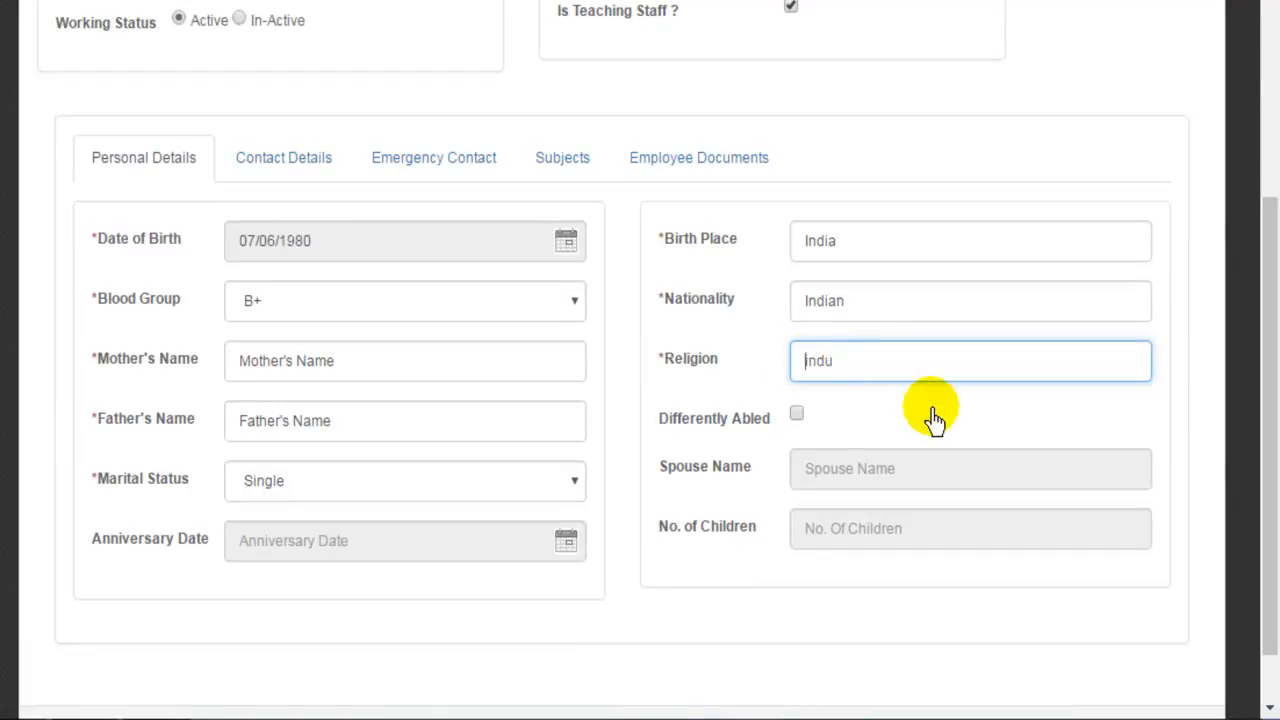
type("H")
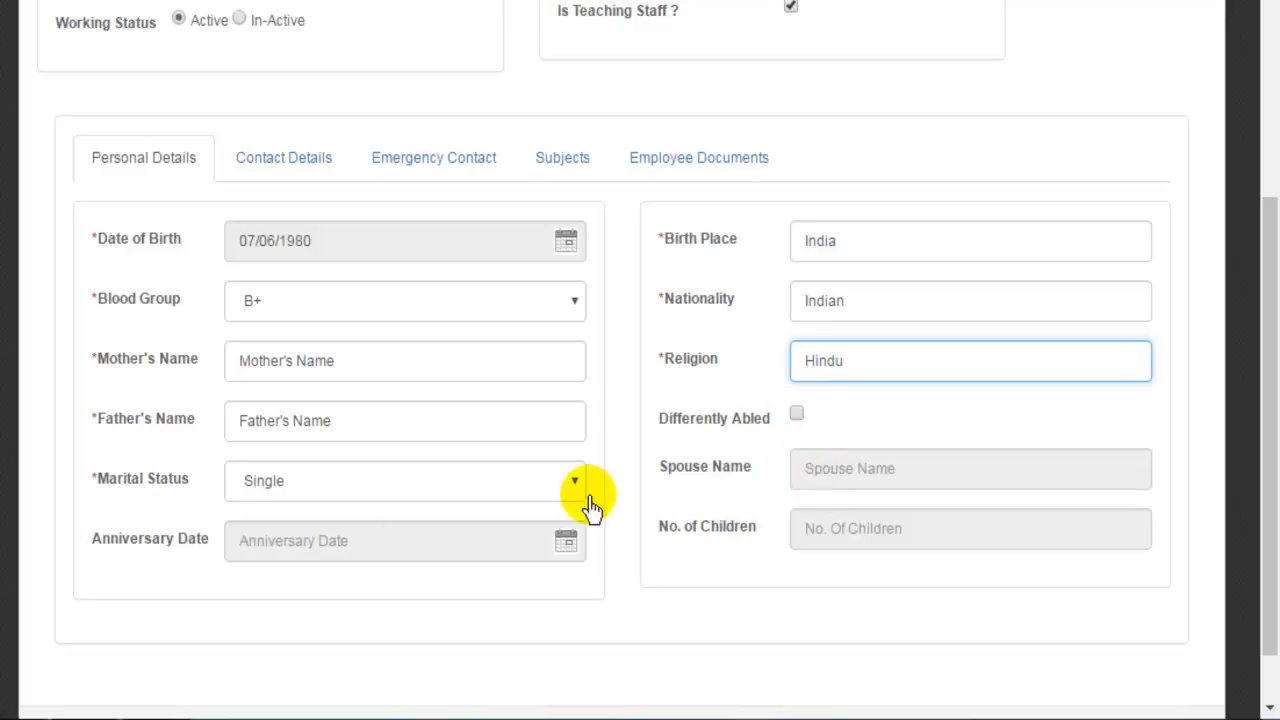
Toggle marital status to Married and back to Single, then show Contact Details.
left_click(333, 493)
left_click(325, 548)
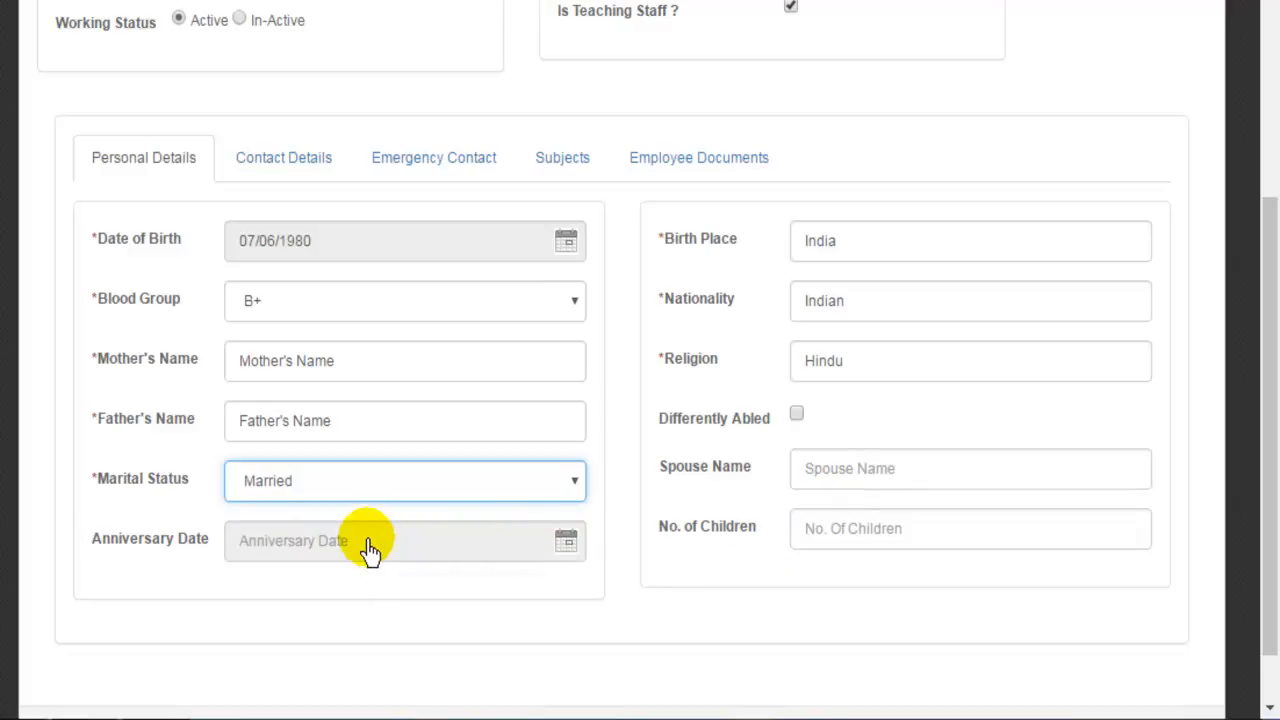
left_click(394, 480)
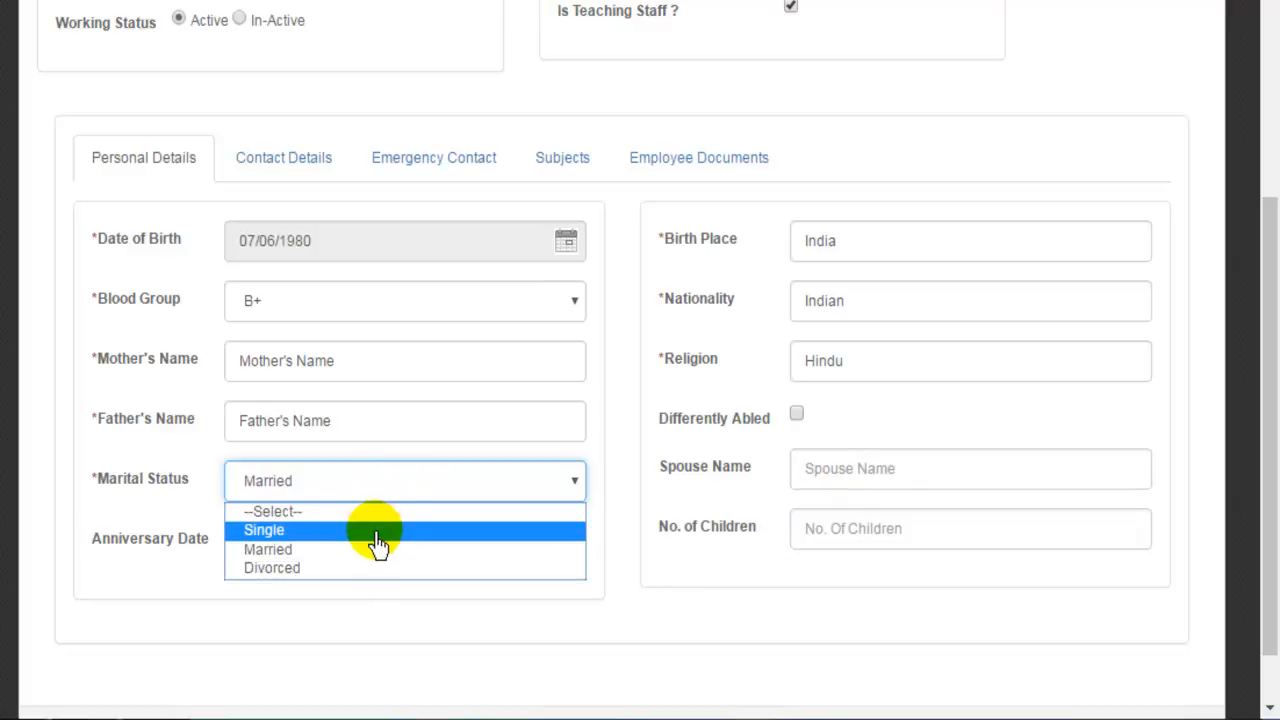
left_click(377, 533)
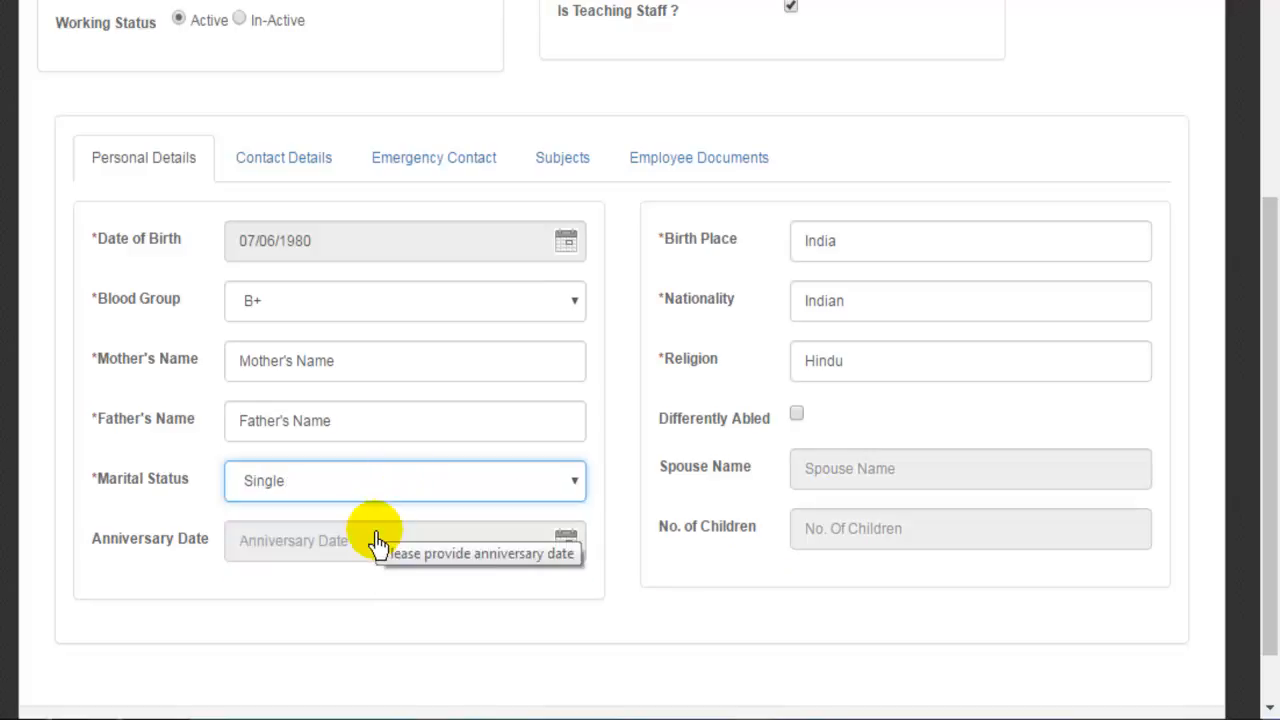
left_click(268, 162)
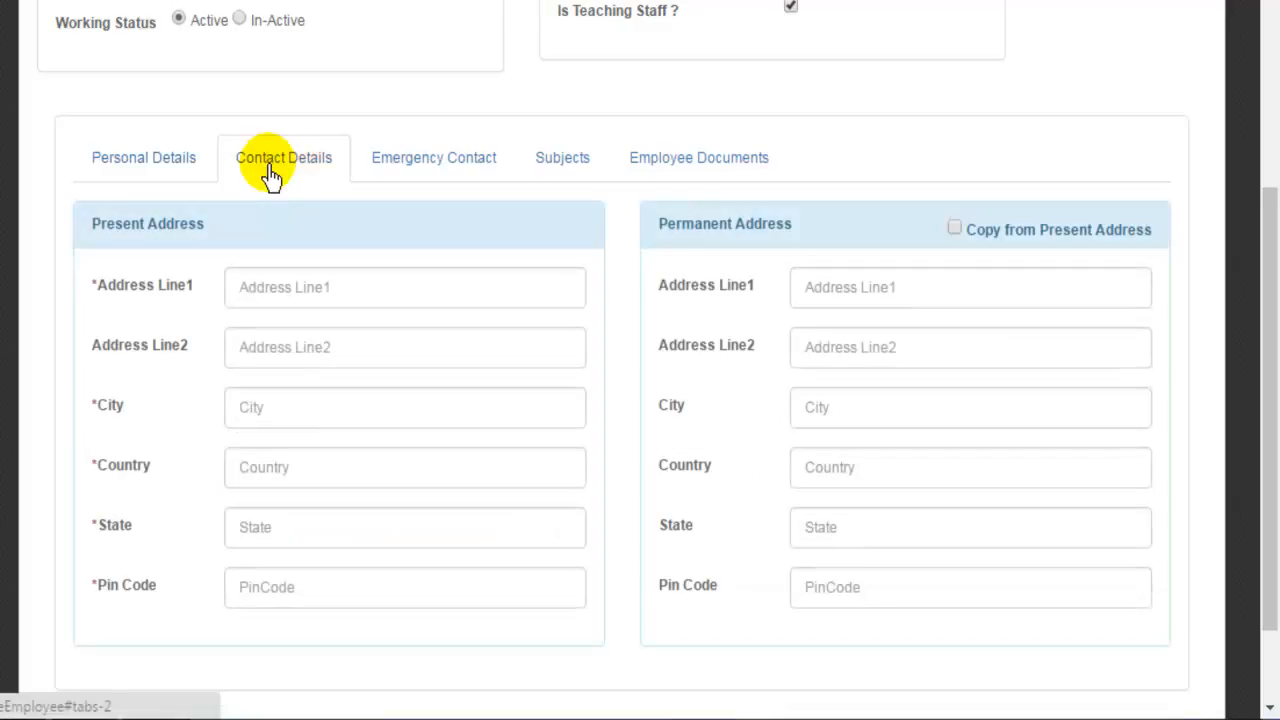
Fill present address lines with placeholder text 'Address Line1' and 'Address Line2'.
left_click(341, 289)
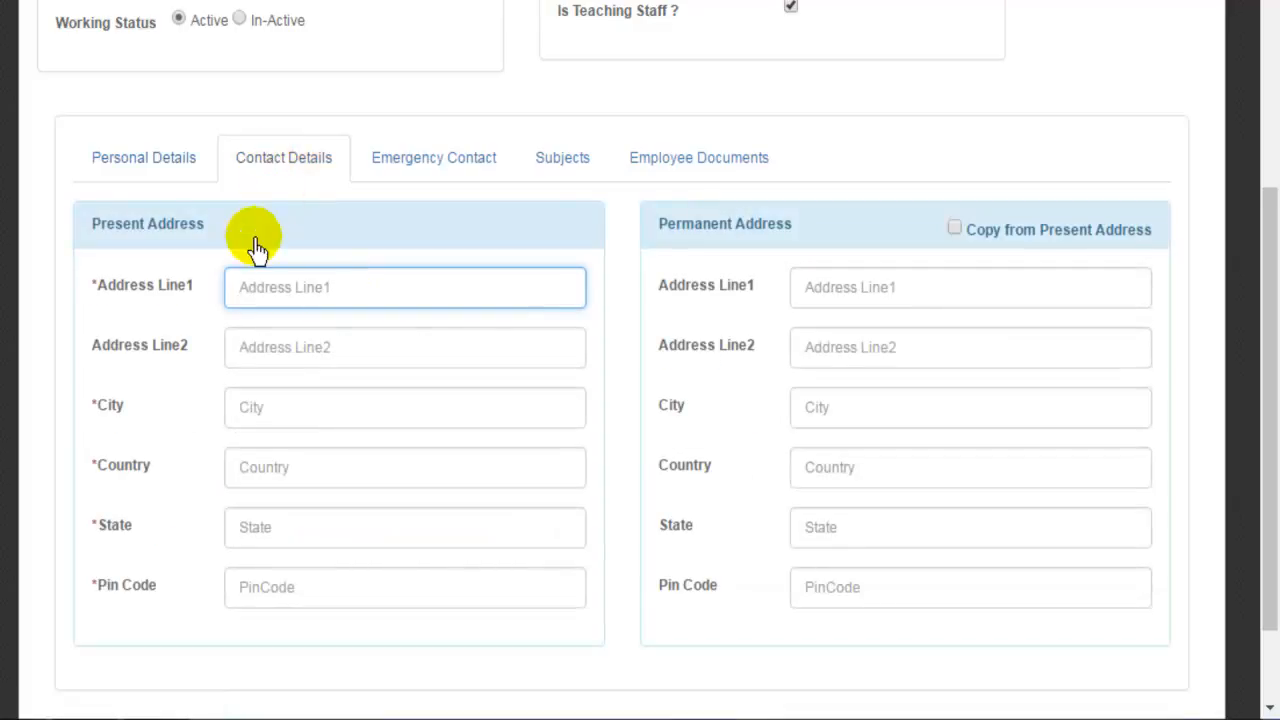
left_click_drag(200, 292, 105, 318)
key("ctrl+c")
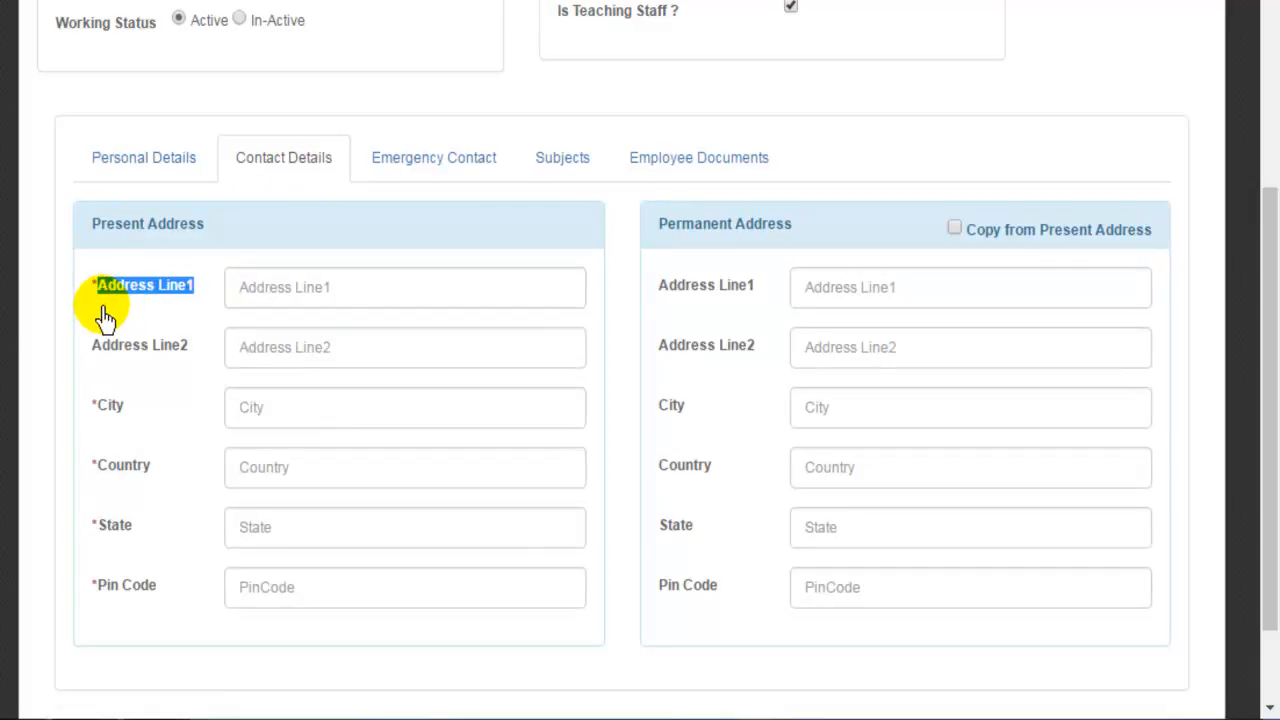
left_click(309, 290)
key("ctrl+v")
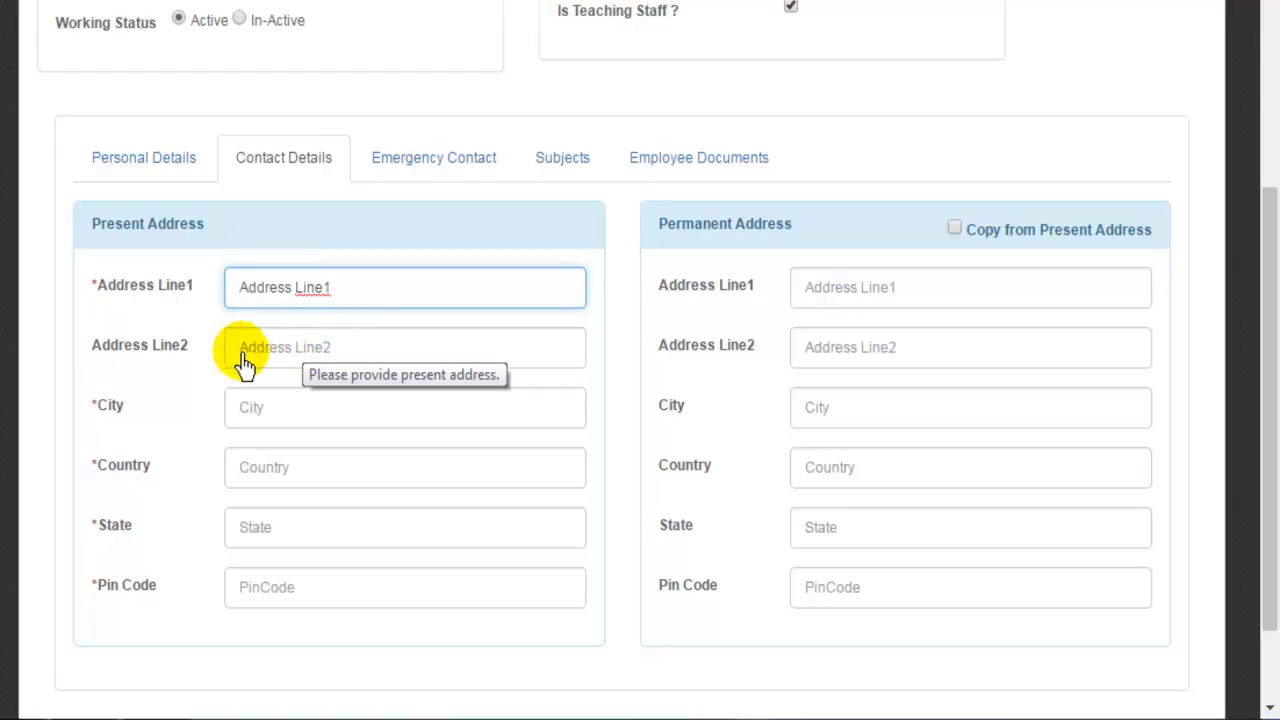
left_click(329, 357)
key("ctrl+v")
key("BackSpace")
type("2")
Autofill city Kolkata with India and West Bengal, and correct the pin code to 700150.
left_click(314, 420)
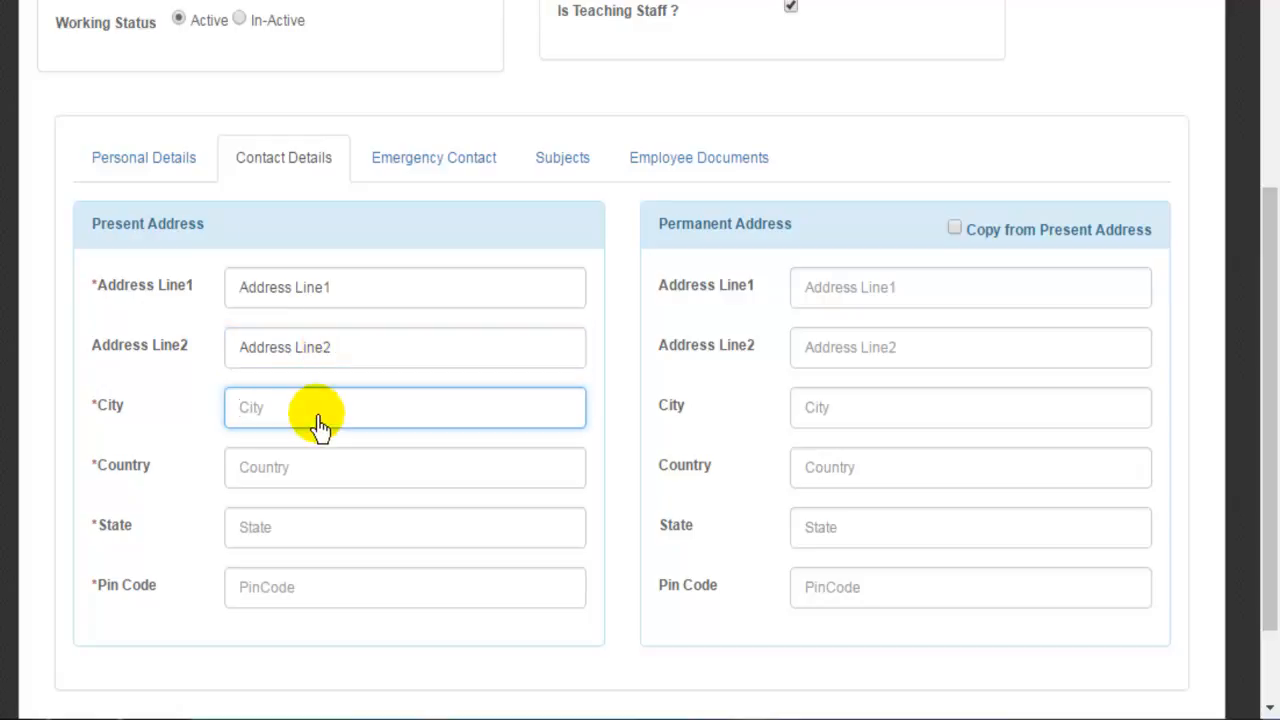
type("Kolkata")
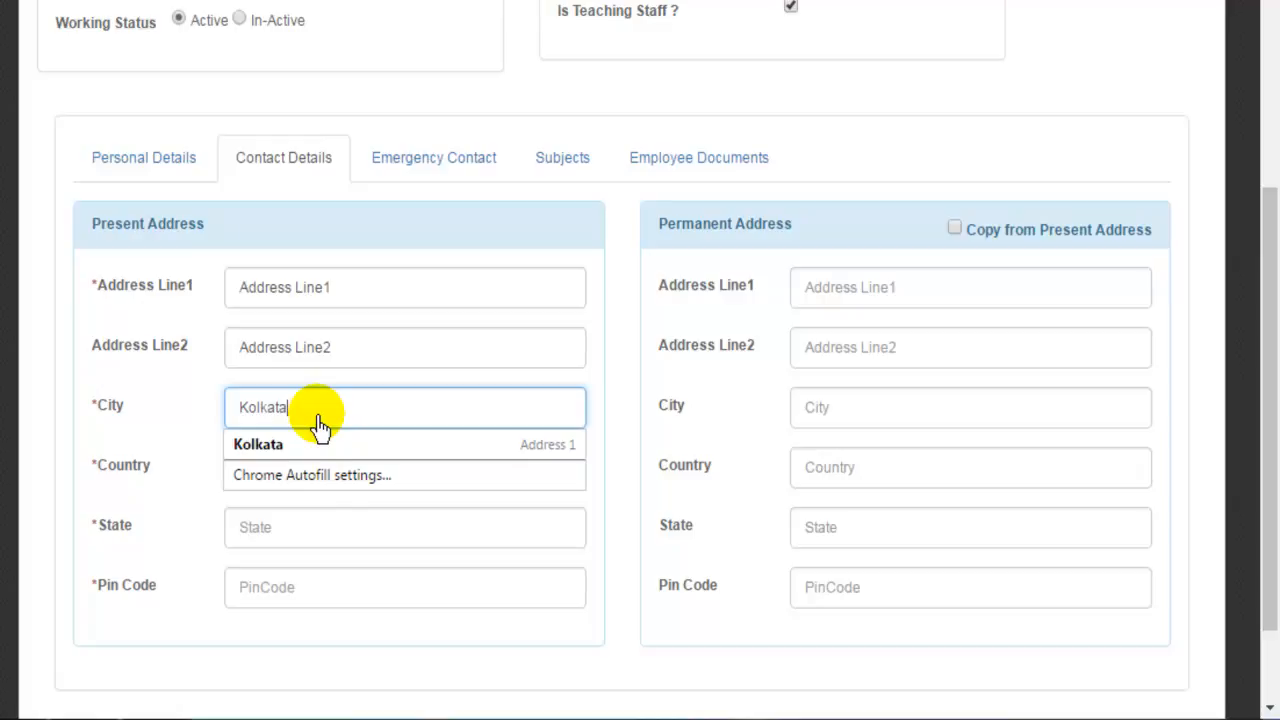
left_click(298, 446)
left_click(328, 477)
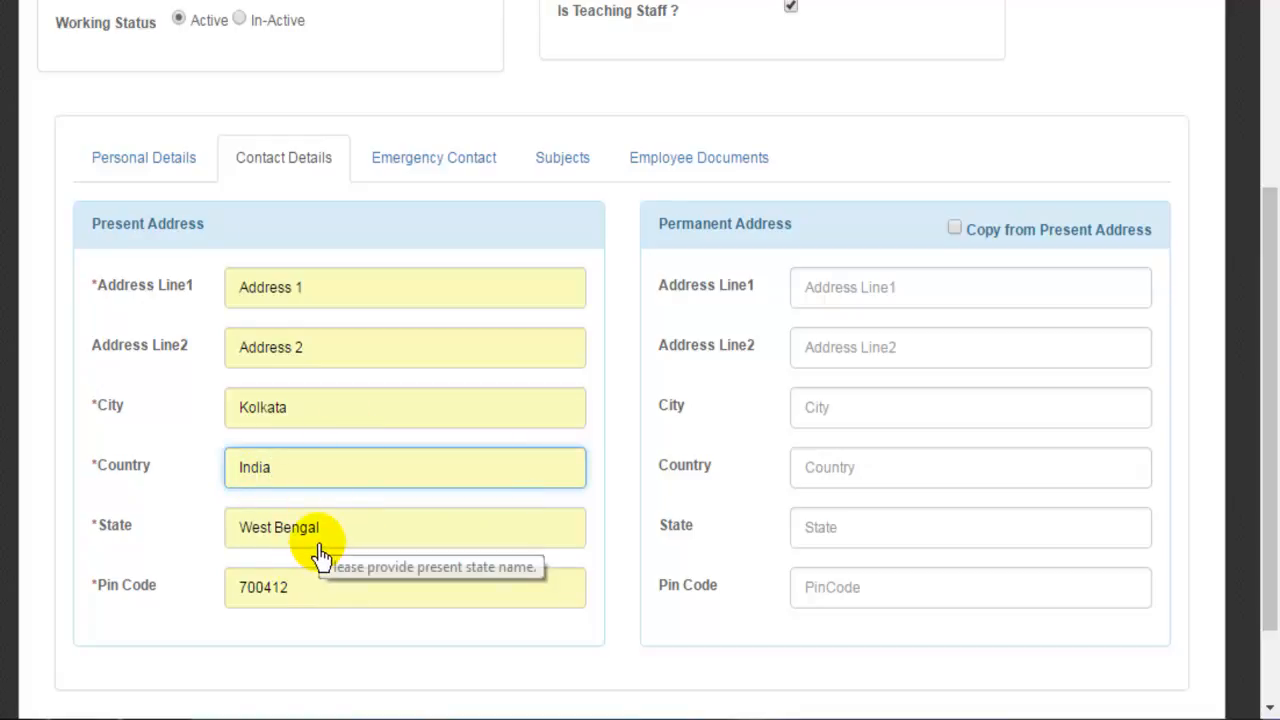
left_click(312, 590)
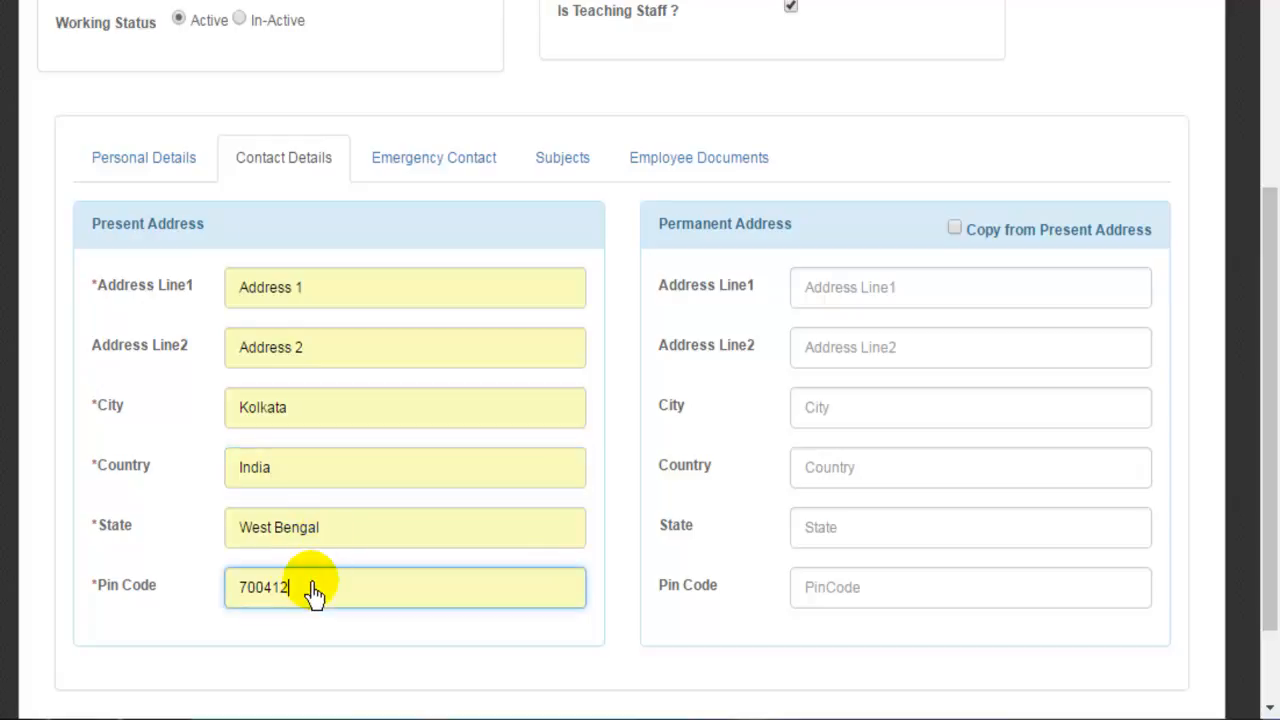
key("BackSpace")
key("BackSpace")
key("BackSpace")
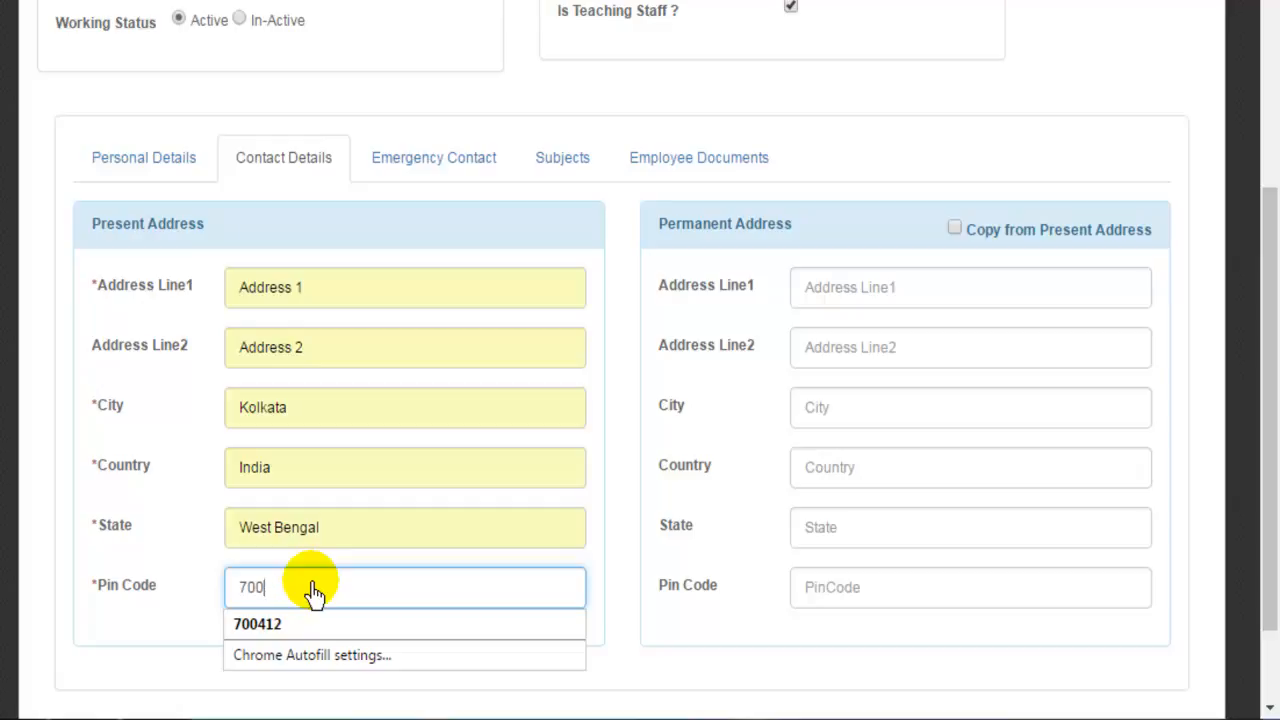
type("150")
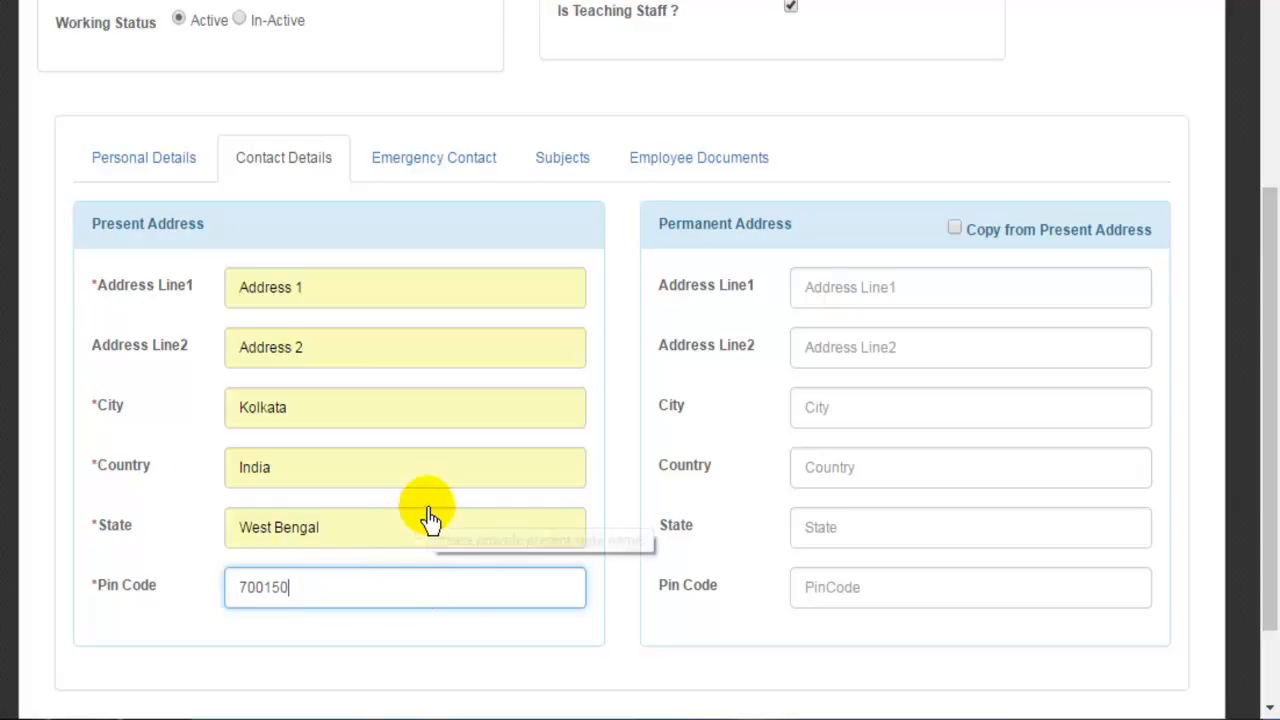
left_click(372, 538)
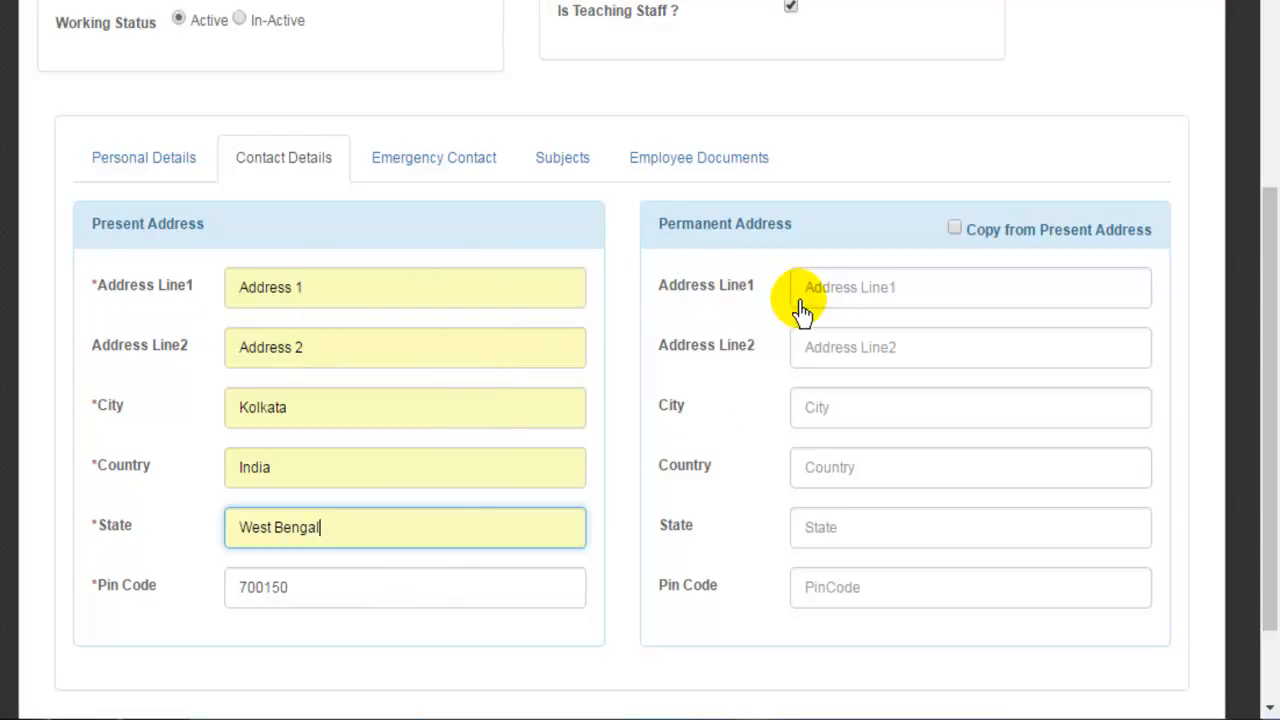
Copy the present address into the permanent address and bring up the Emergency Contact fields.
left_click(954, 230)
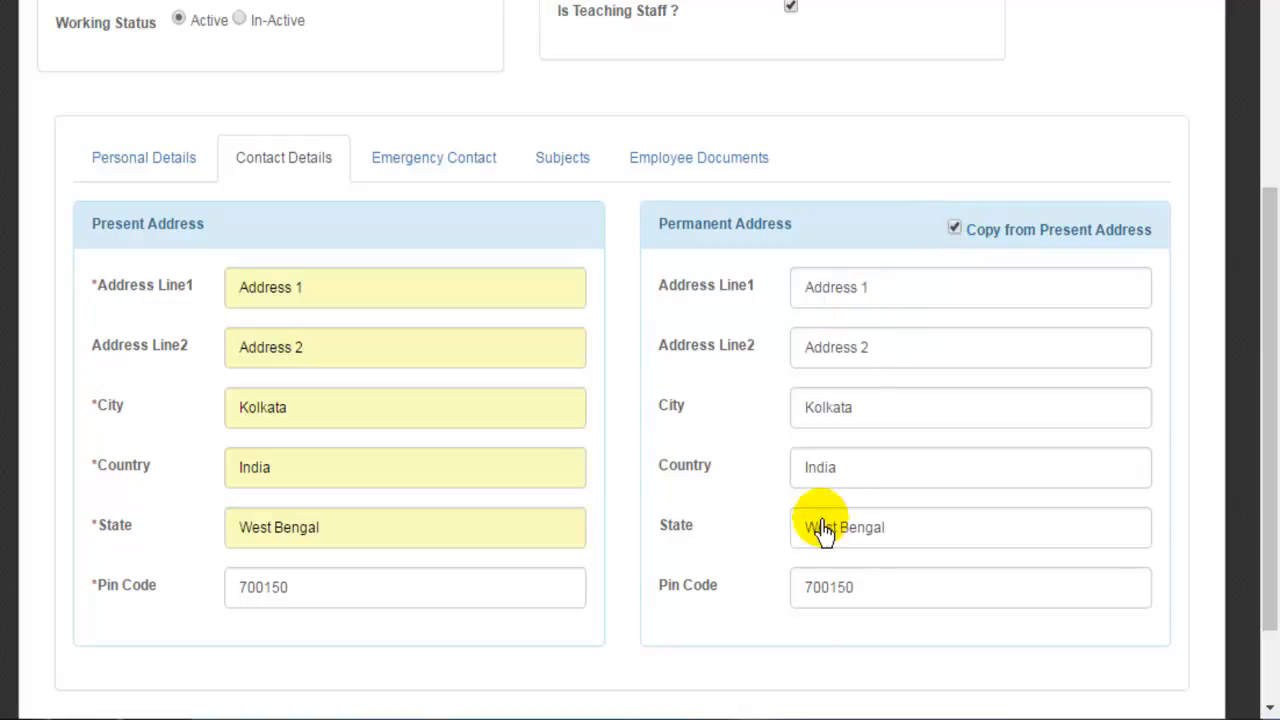
left_click(447, 166)
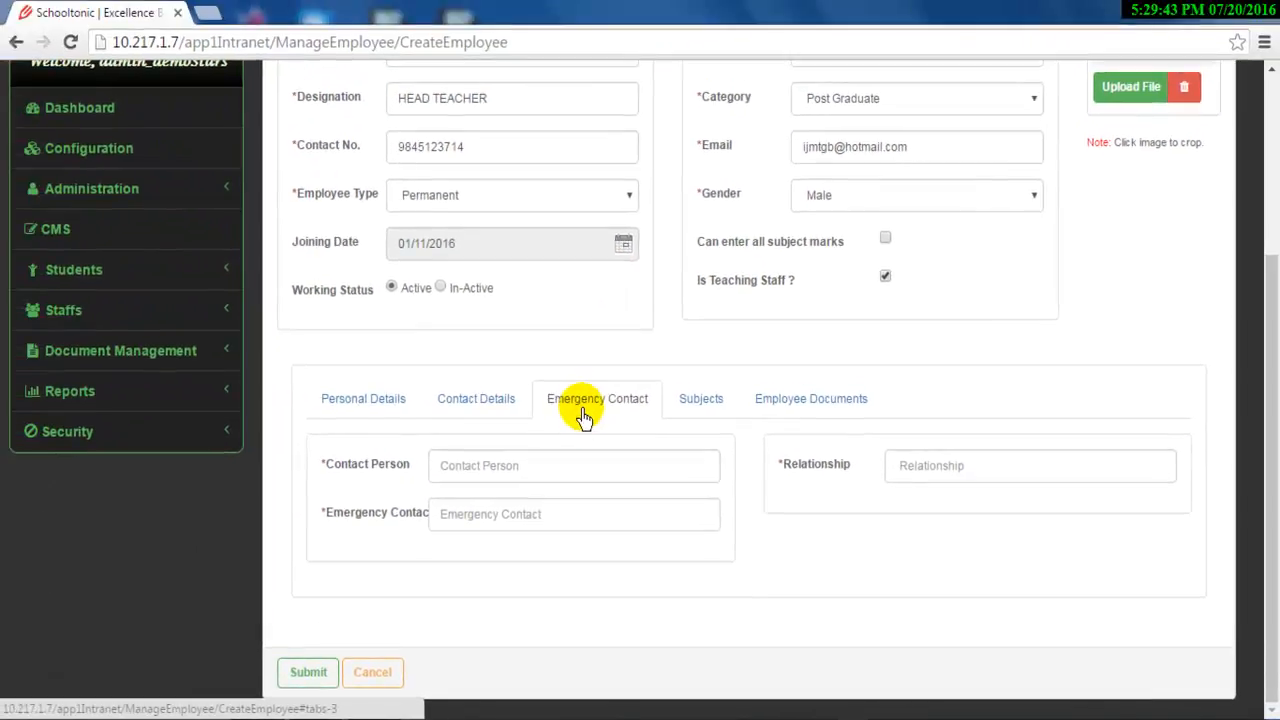
Enter contact person 'Father's Name', the emergency phone number, and relationship 'Father'.
left_click(479, 448)
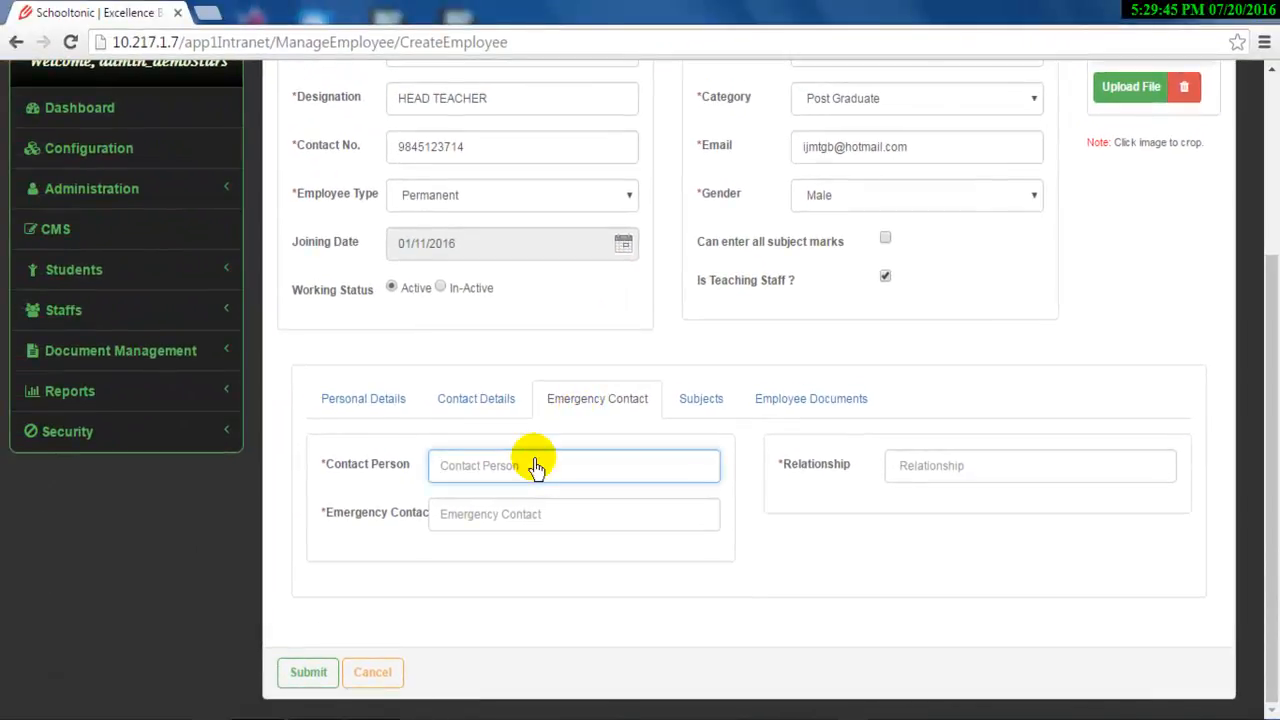
type("Fath")
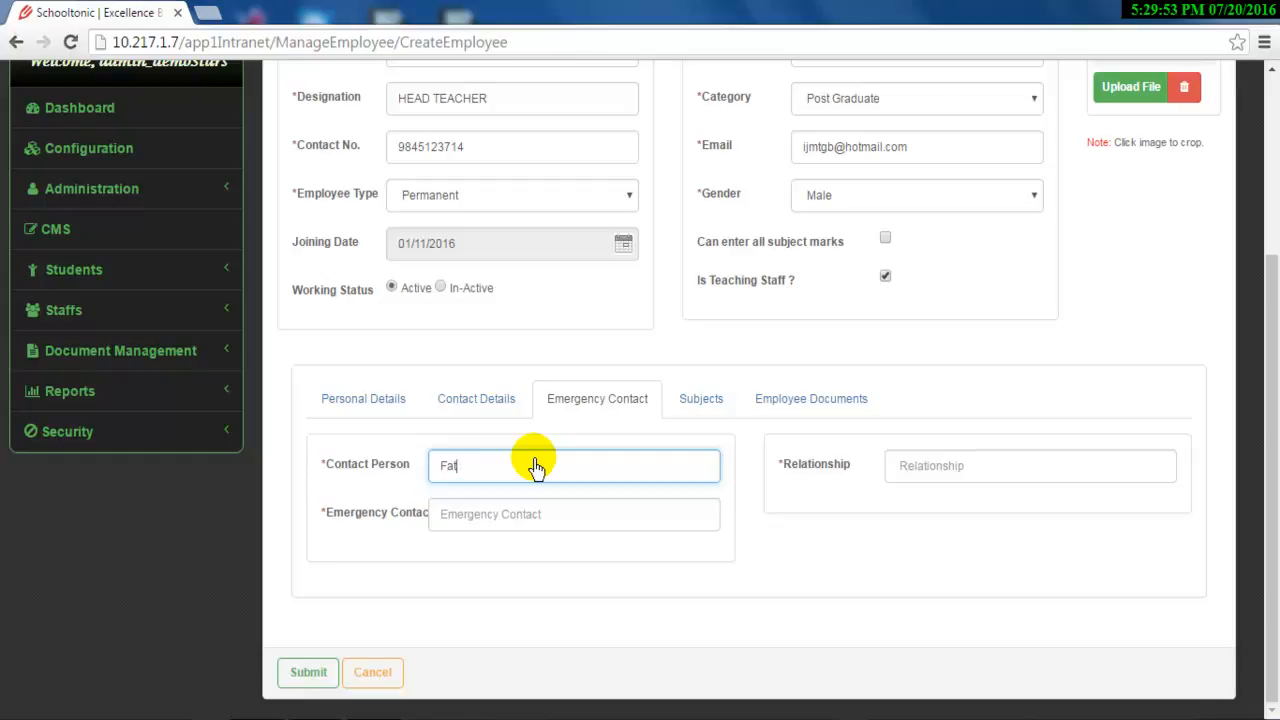
type("t")
type("h")
type("hers")
key("BackSpace")
type("'s Name")
left_click(536, 516)
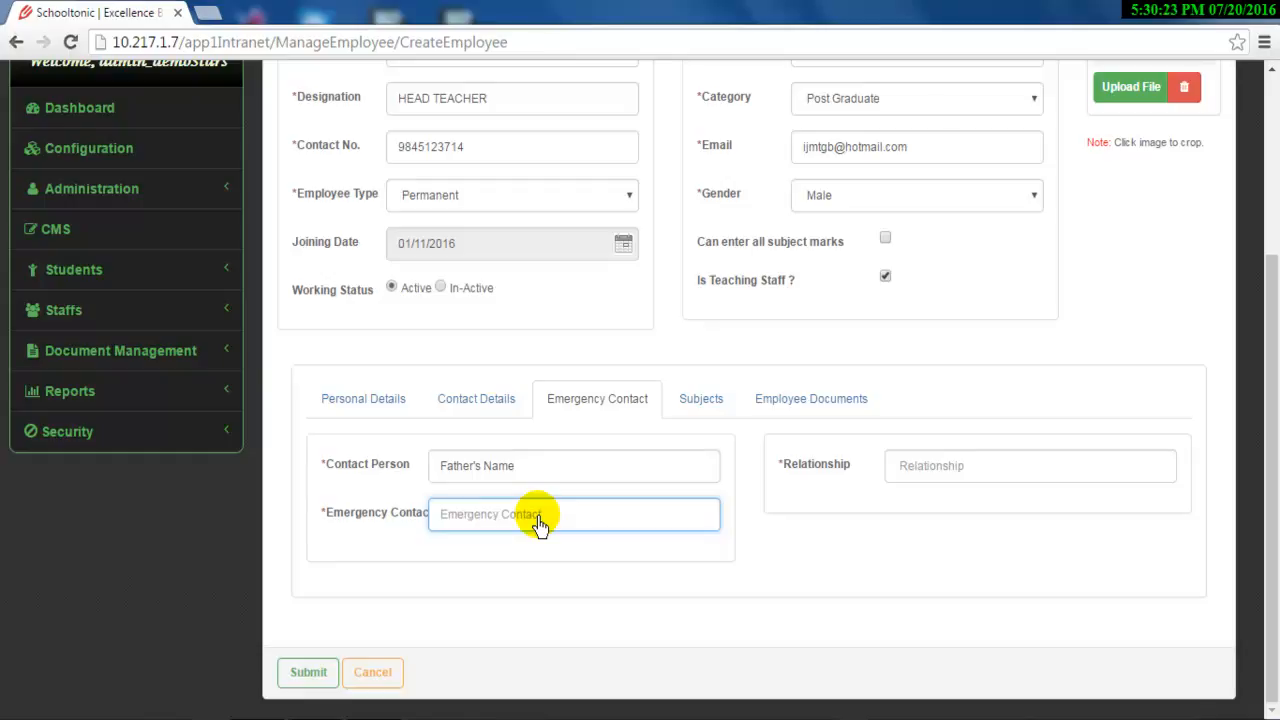
left_click(915, 476)
type("F")
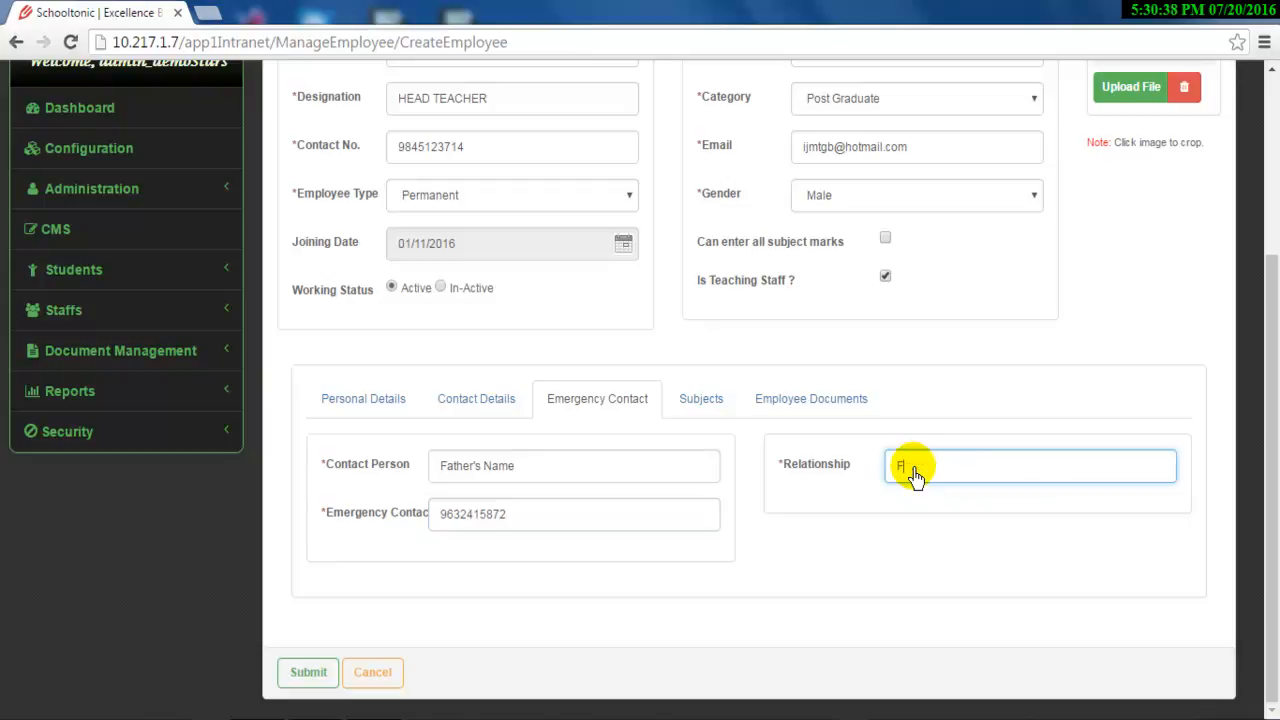
type("ather")
Tick SCIENCE and MATHEMATICS under Subjects, then view the Employee Documents section.
left_click(712, 404)
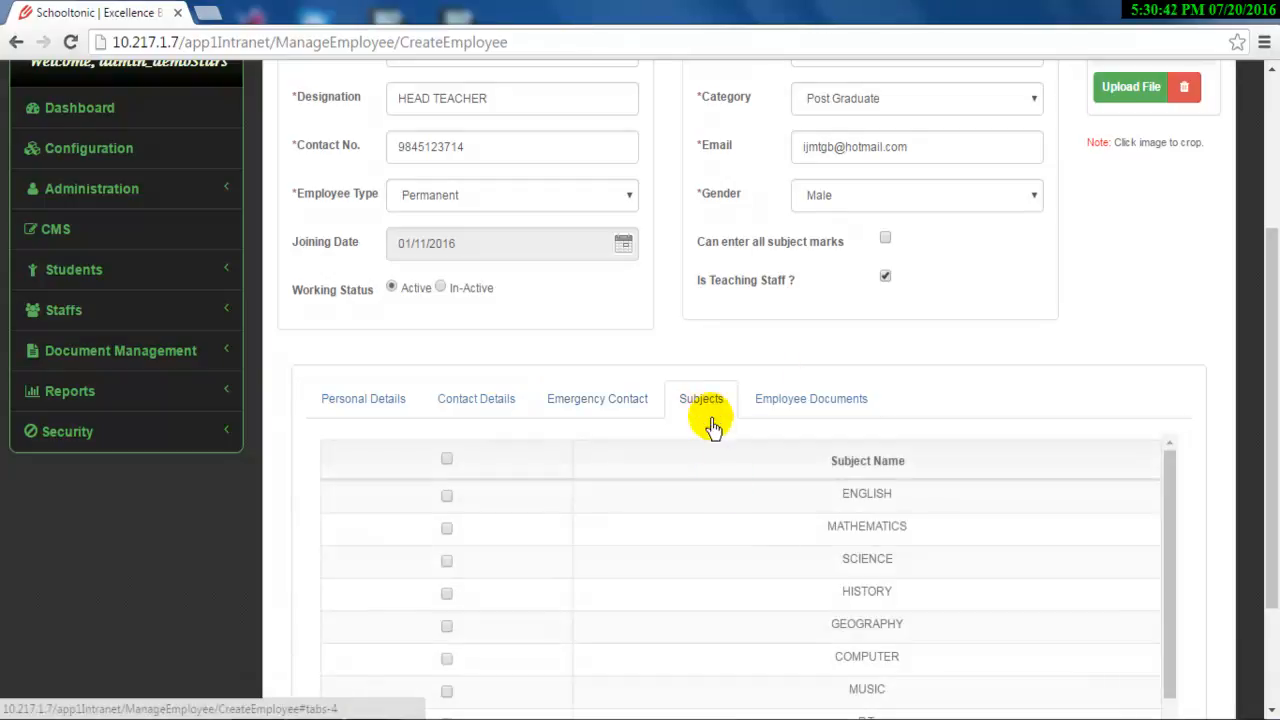
scroll(737, 527, "down", 1)
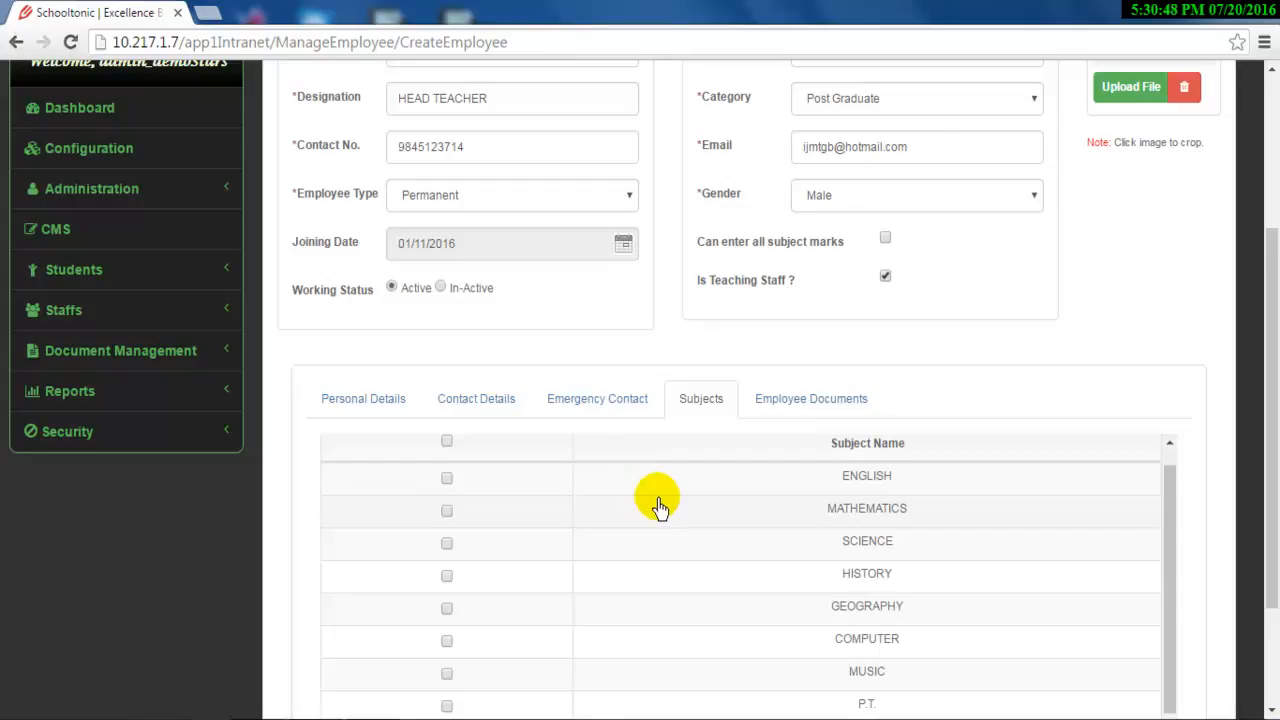
left_click(446, 545)
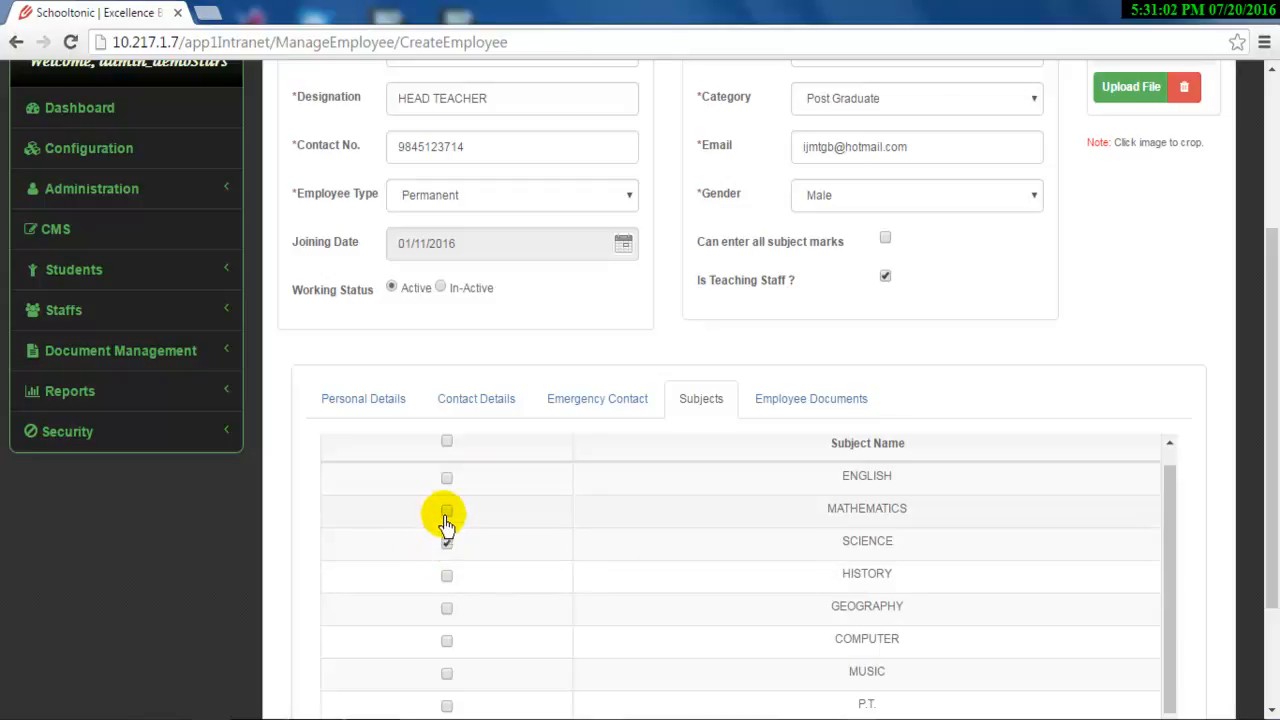
left_click(446, 513)
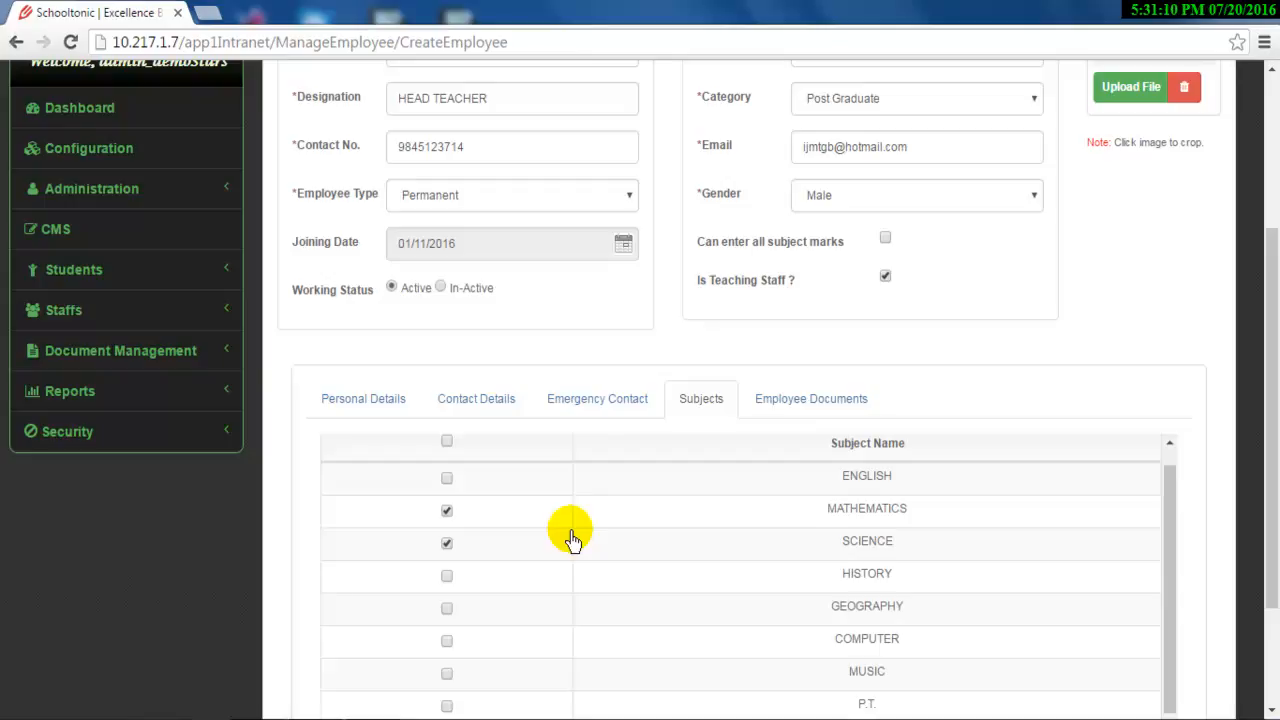
scroll(570, 540, "down", 2)
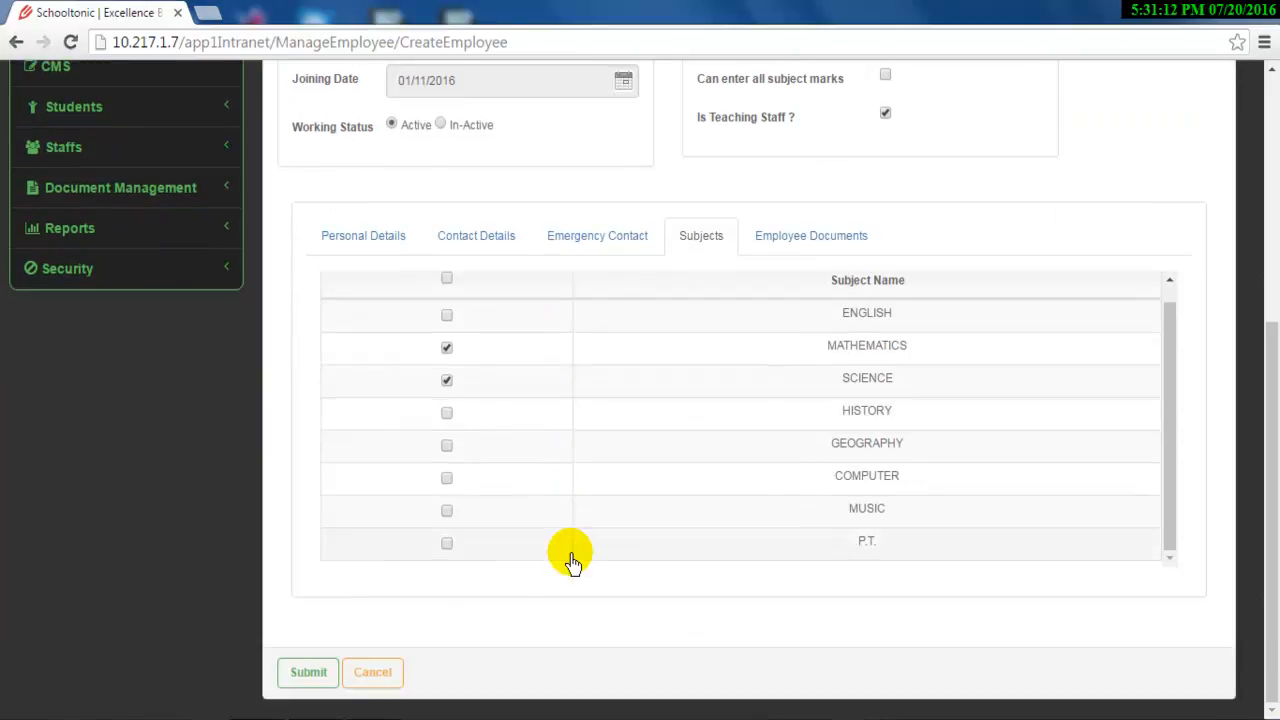
left_click(788, 238)
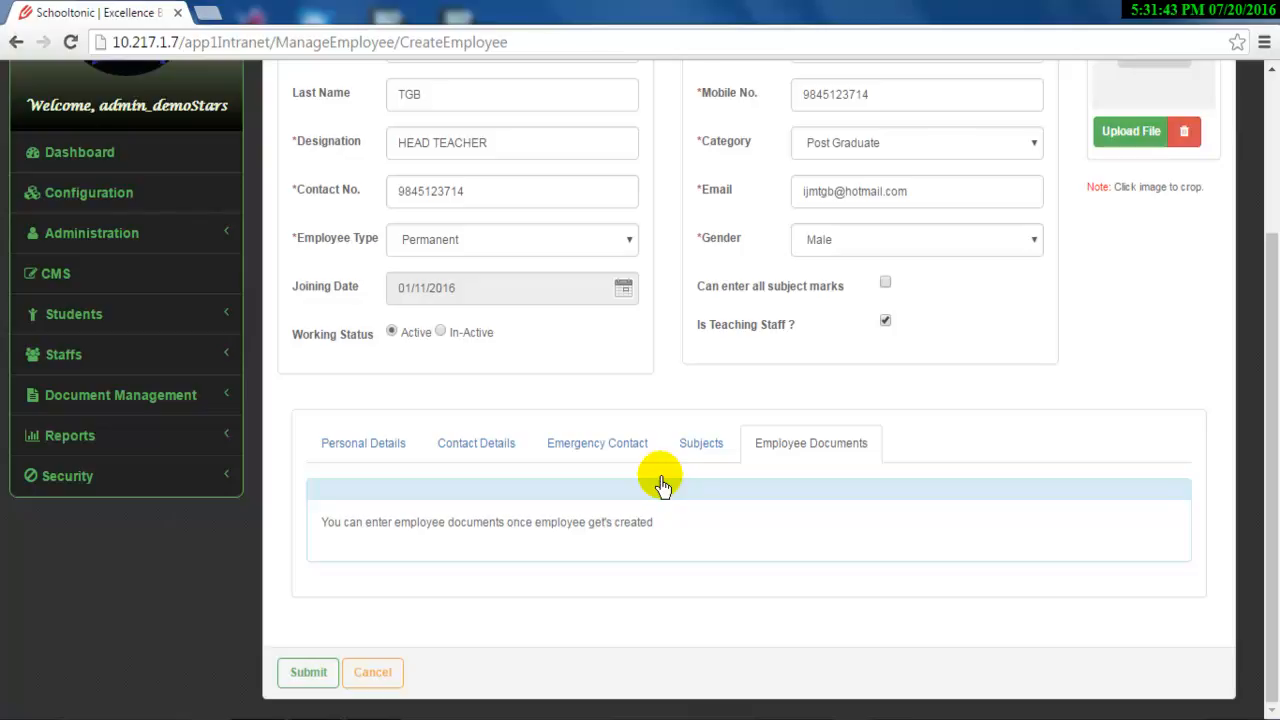
Submit the form to create the head-teacher employee record.
scroll(663, 460, "up", 1)
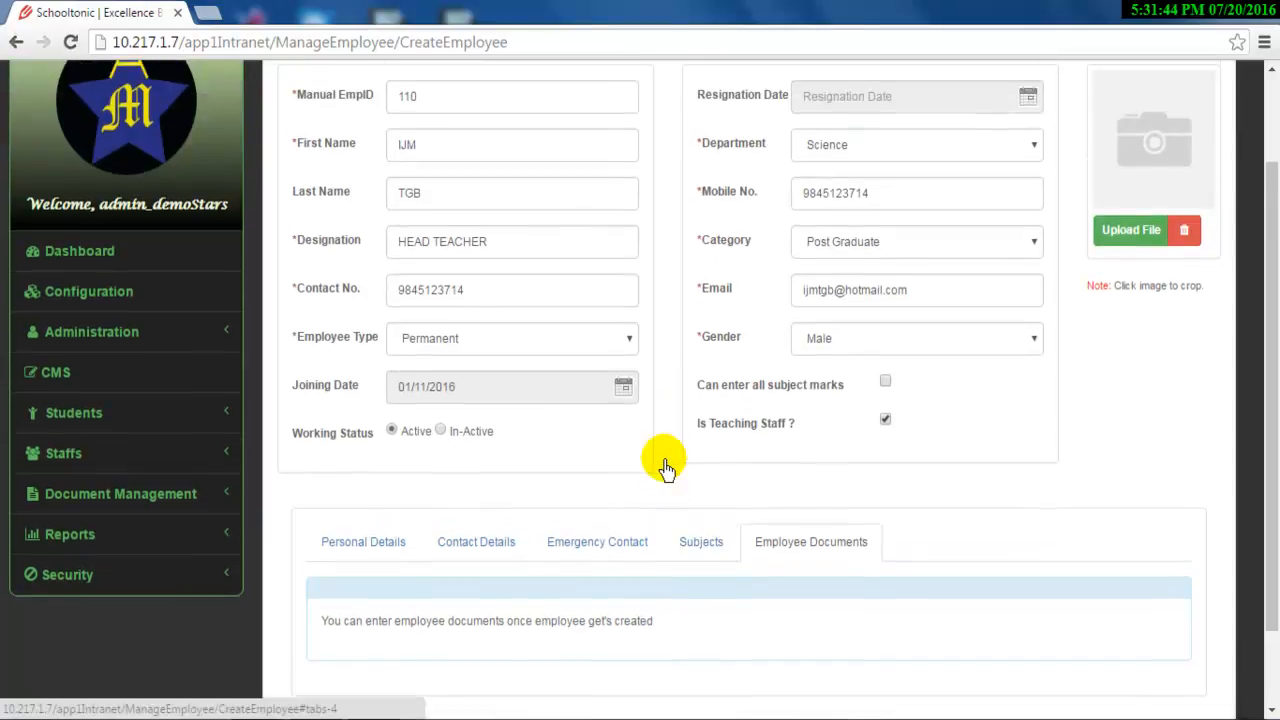
scroll(667, 468, "down", 1)
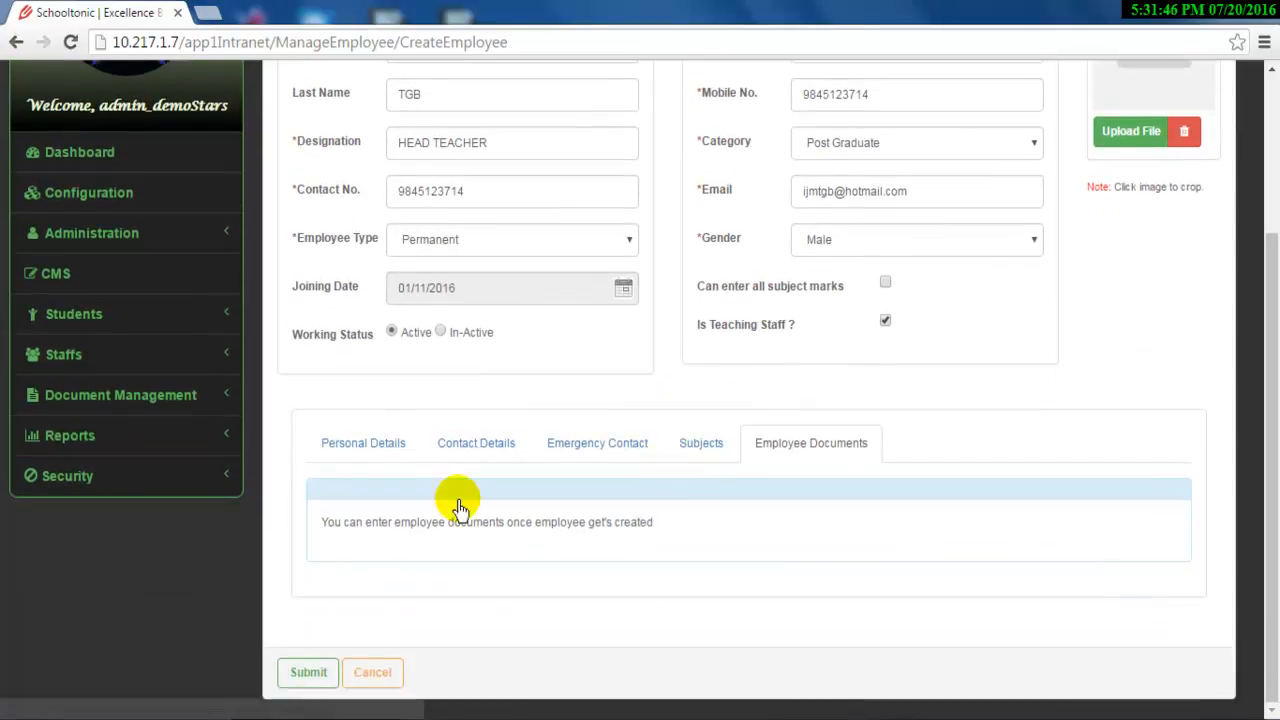
left_click(311, 674)
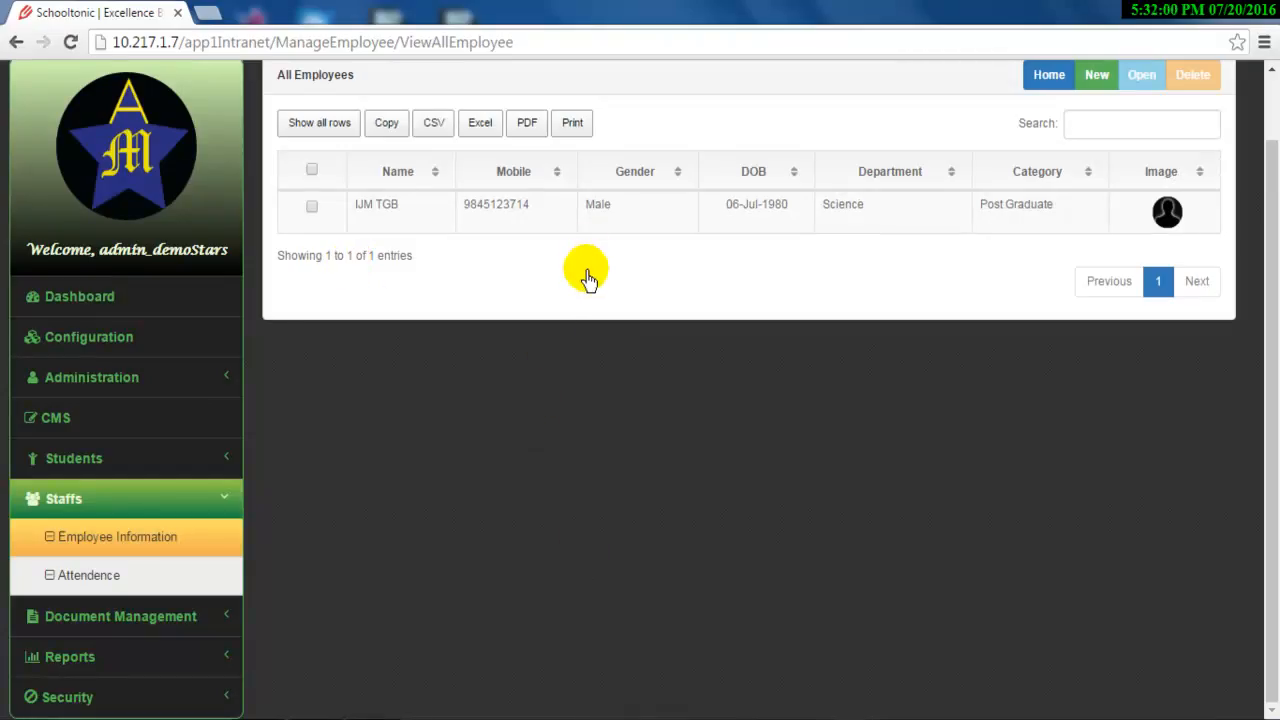
Select the new employee in All Employees and open it for editing.
scroll(580, 277, "up", 1)
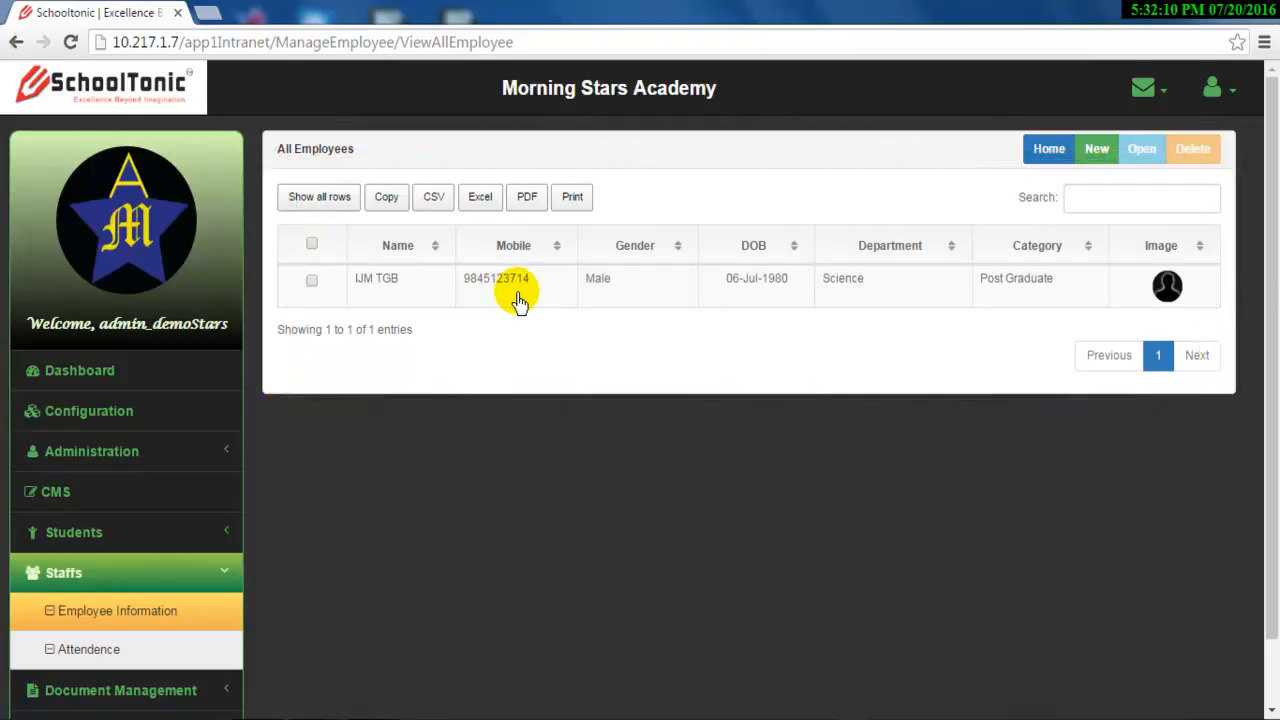
left_click(311, 282)
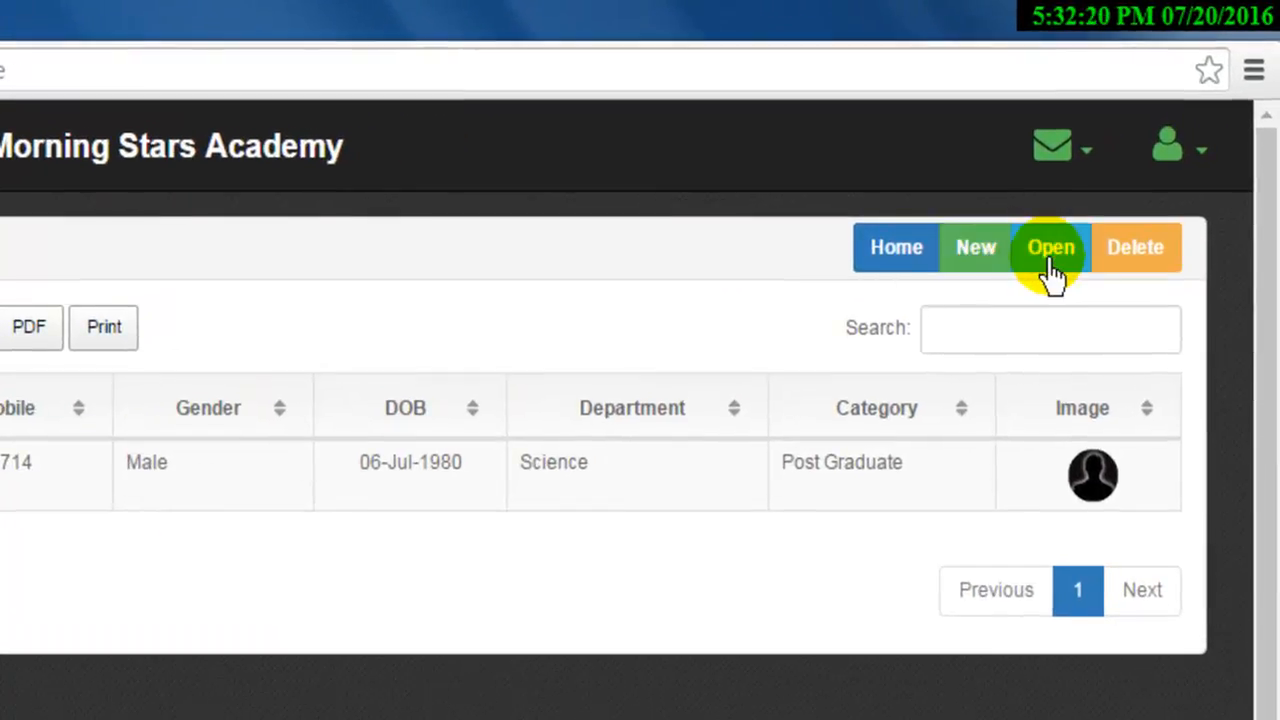
left_click(1050, 260)
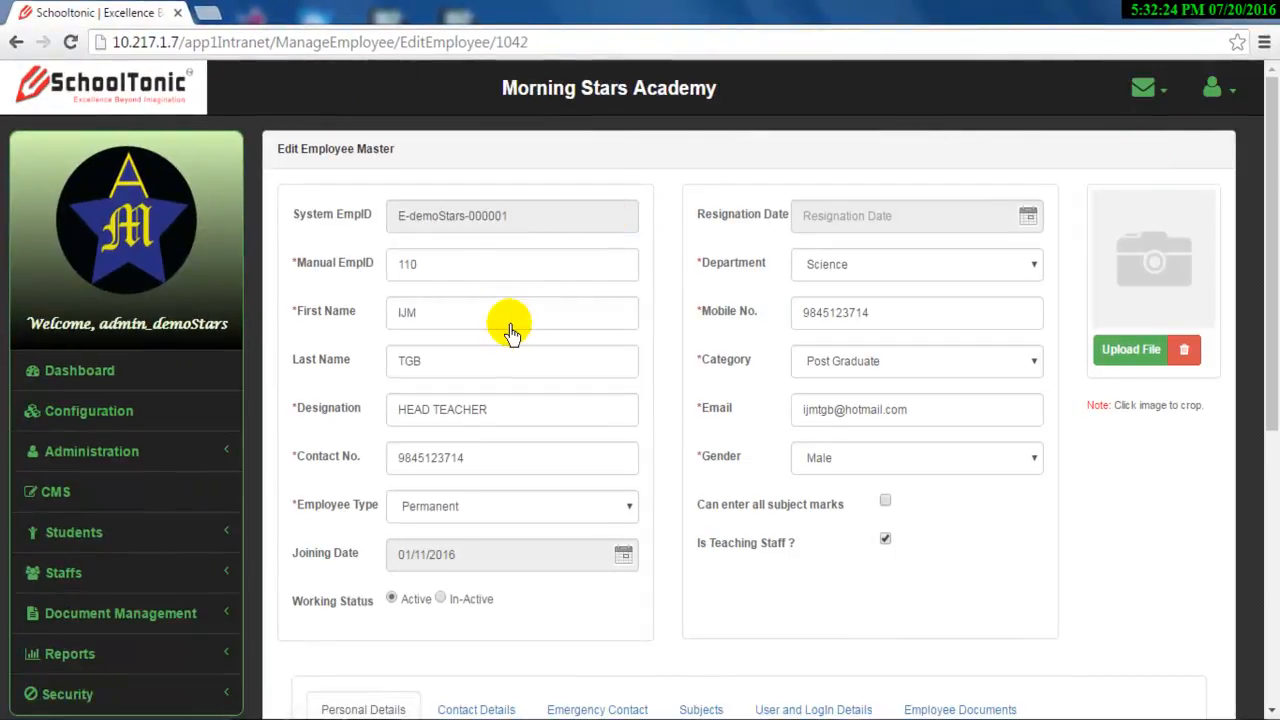
scroll(463, 310, "down", 5)
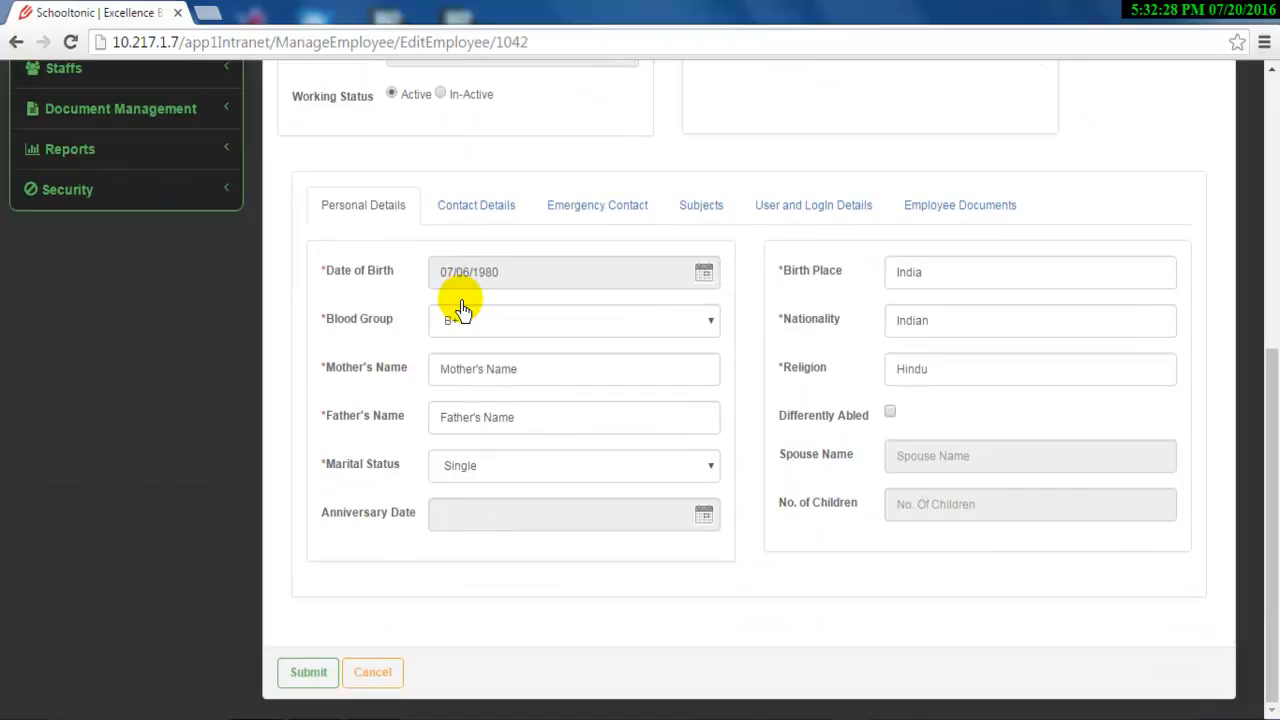
scroll(515, 375, "up", 5)
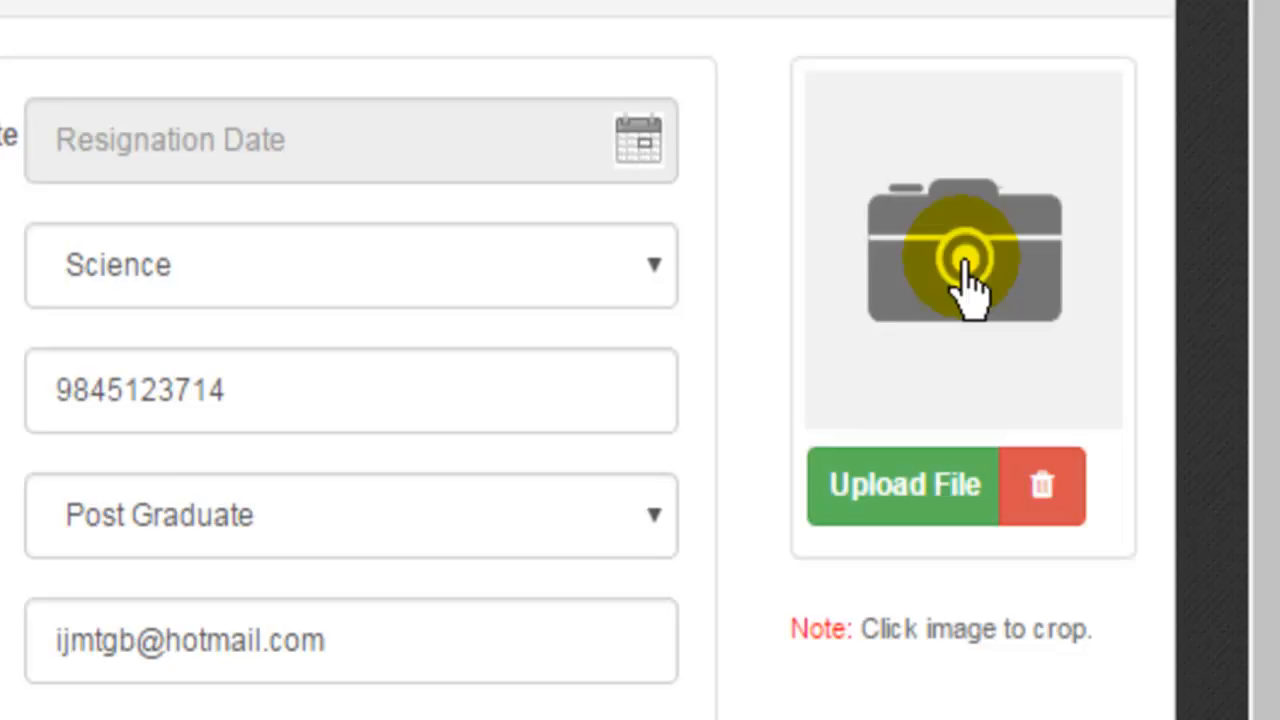
scroll(965, 285, "down", 5)
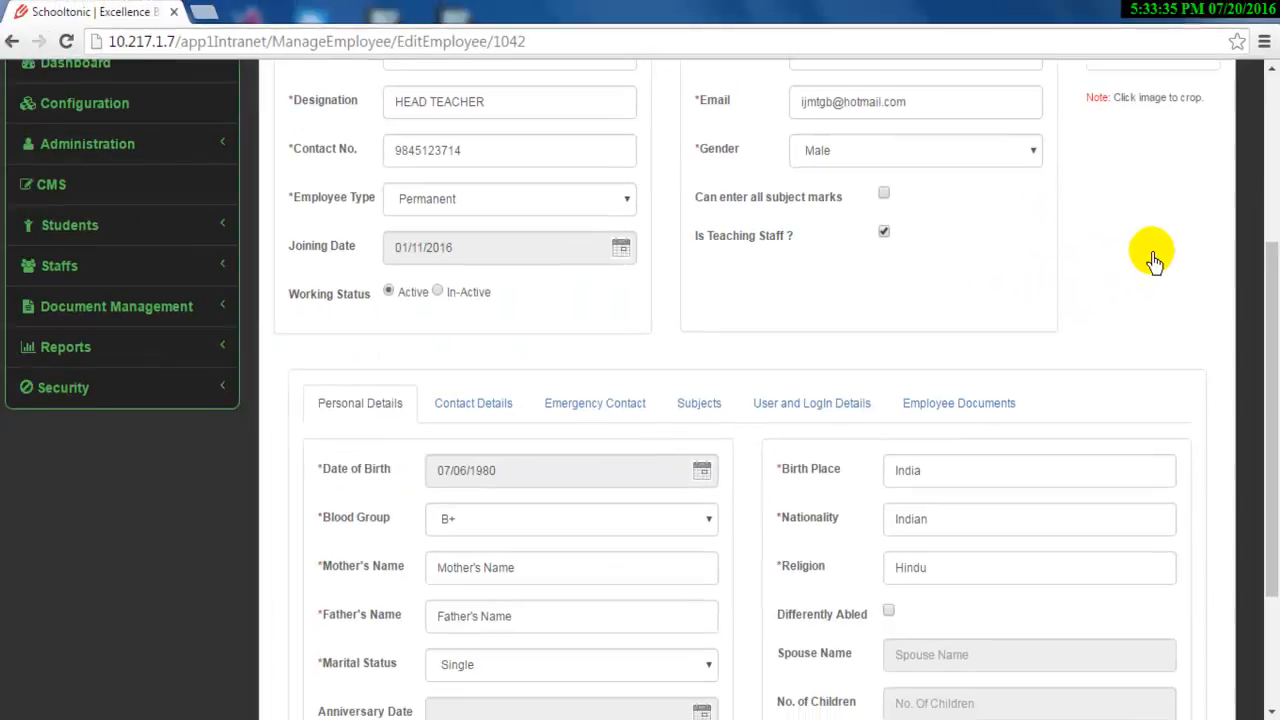
scroll(1155, 260, "down", 2)
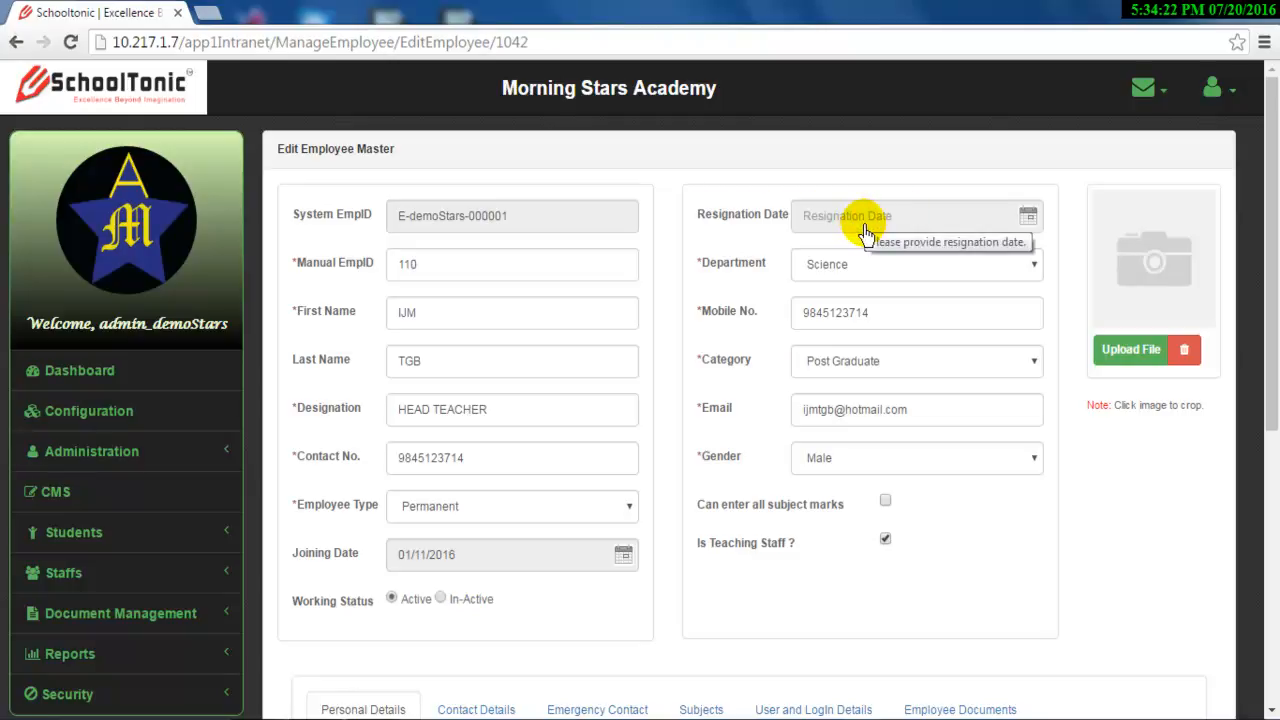
scroll(508, 610, "down", 5)
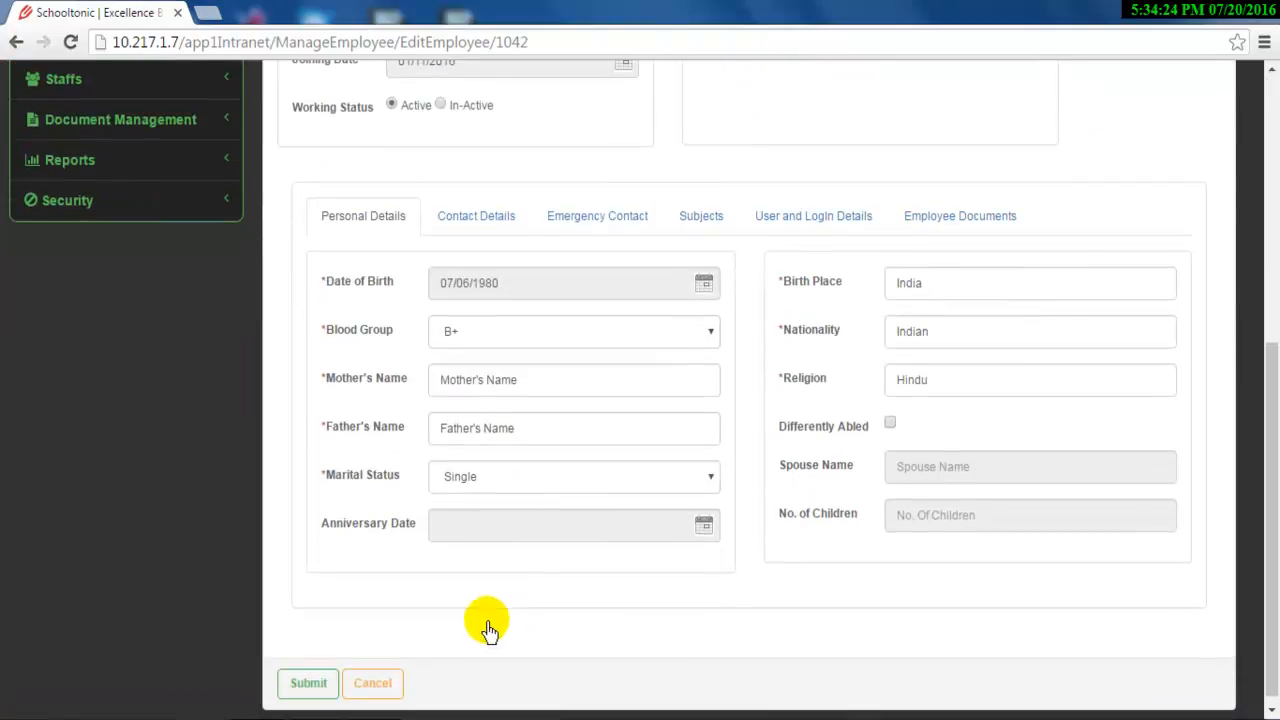
scroll(400, 643, "up", 4)
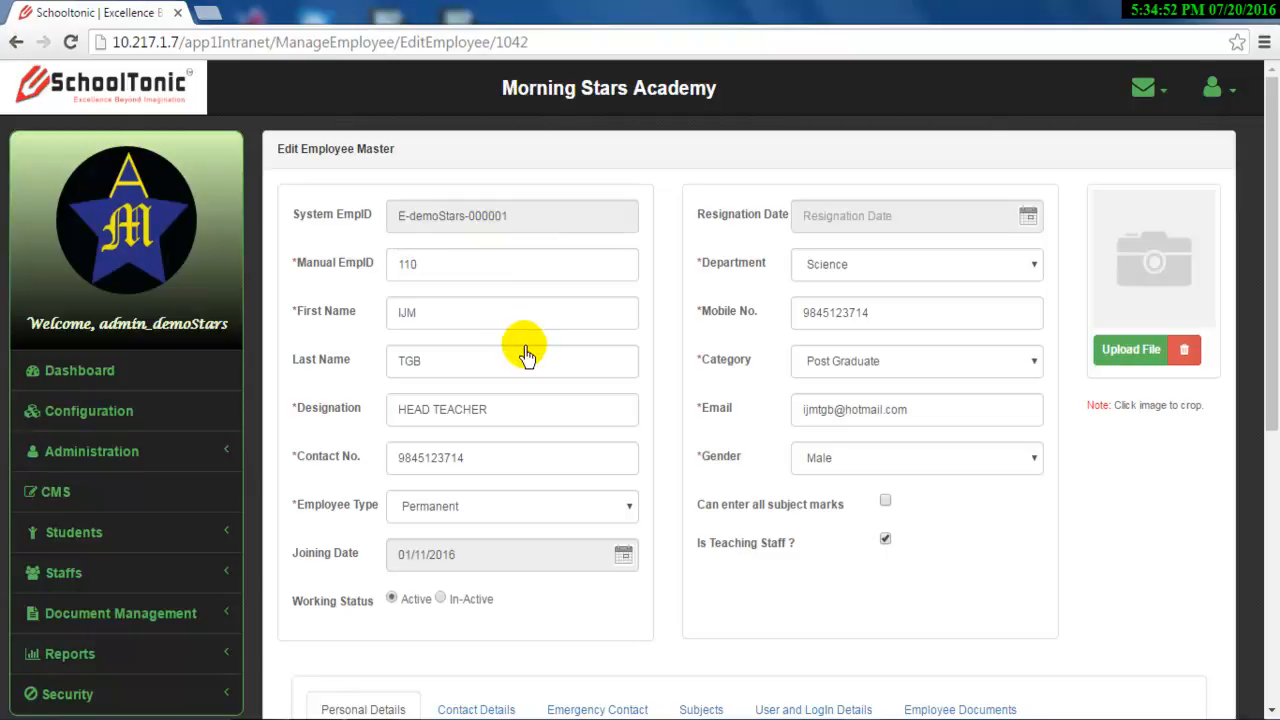
scroll(522, 347, "down", 4)
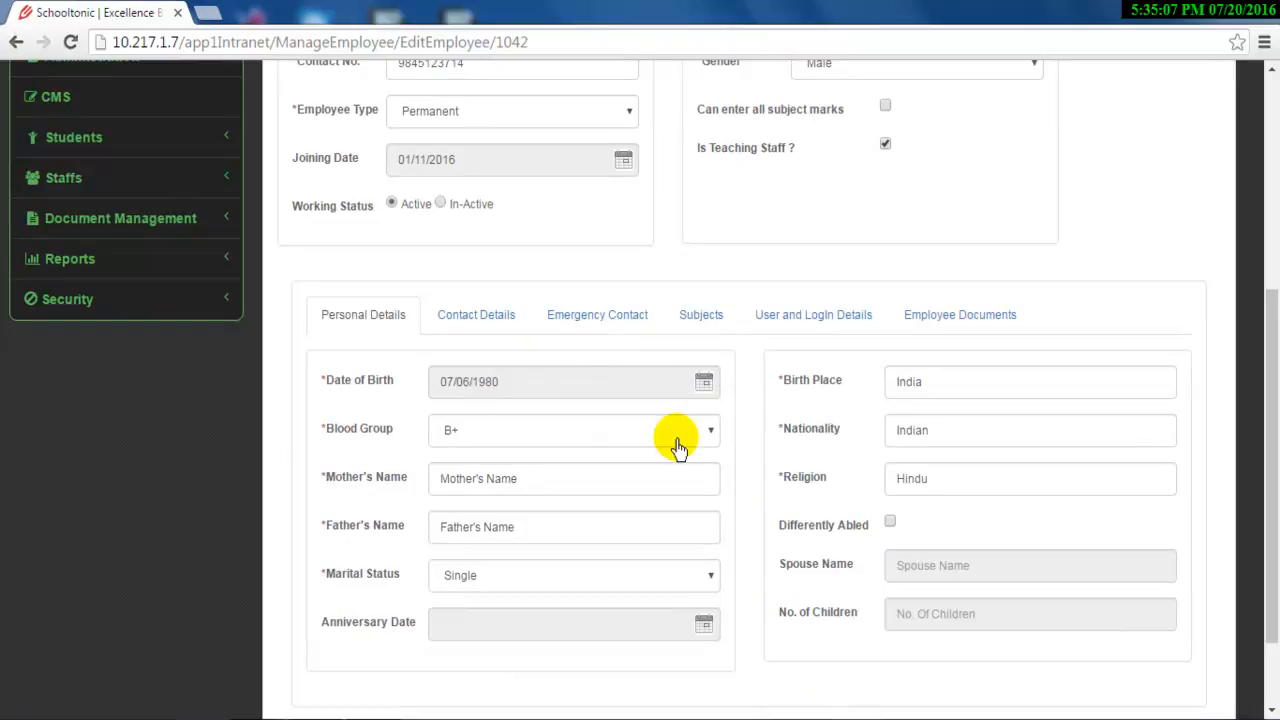
Show the User and Login Details with User Id E-demoStars-000001 and role Staff.
left_click(820, 330)
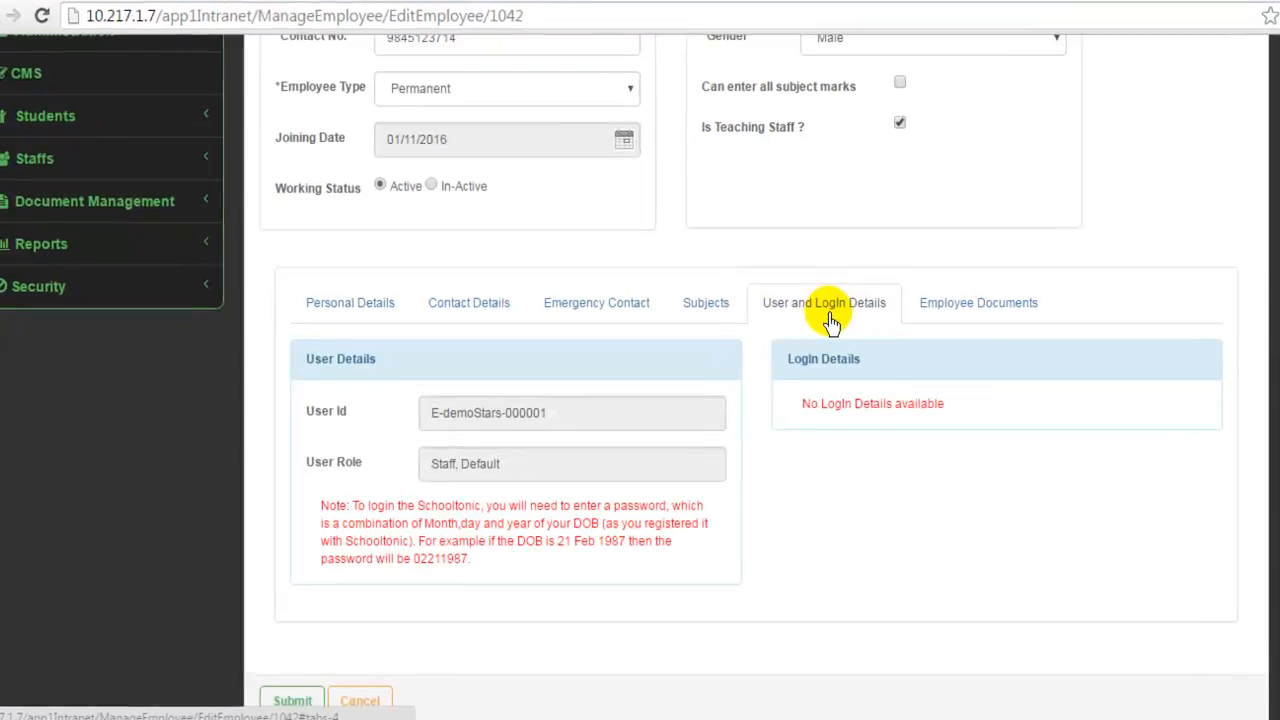